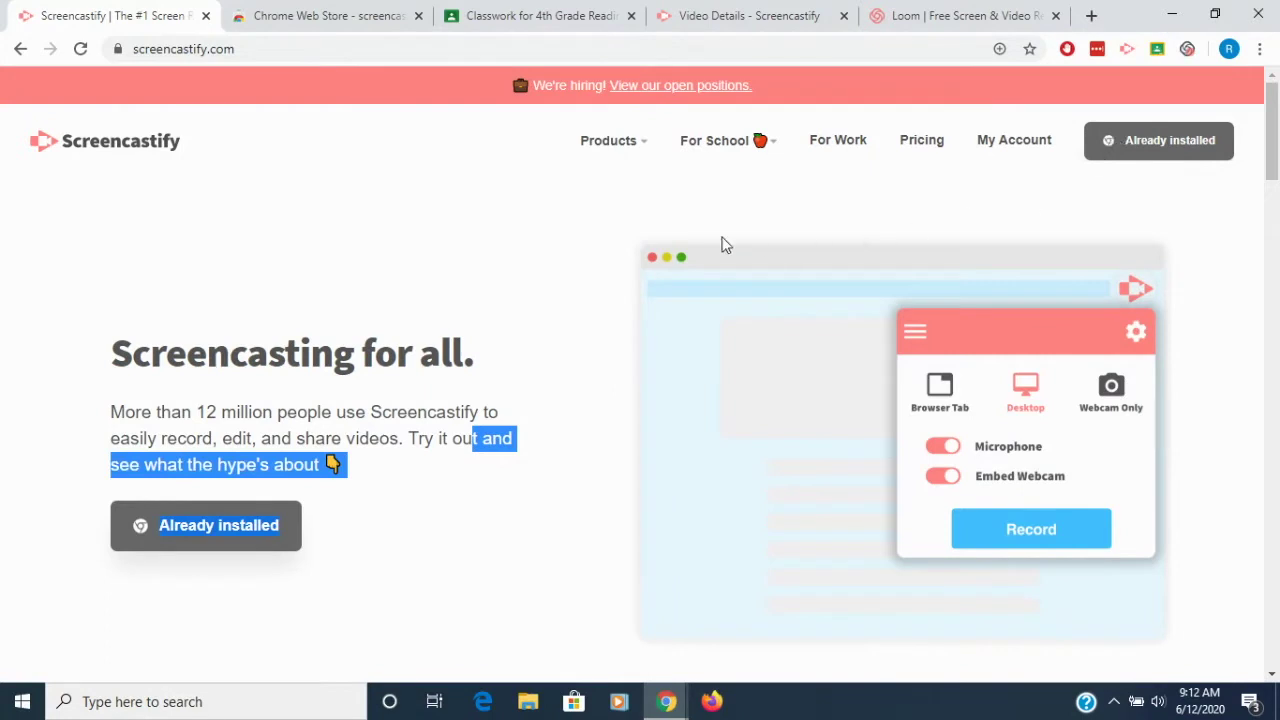
- View the Screencastify listing in the Chrome Web Store and open the Screencastify recorder on the 4th Grade Reading classwork page
left_click(309, 22)
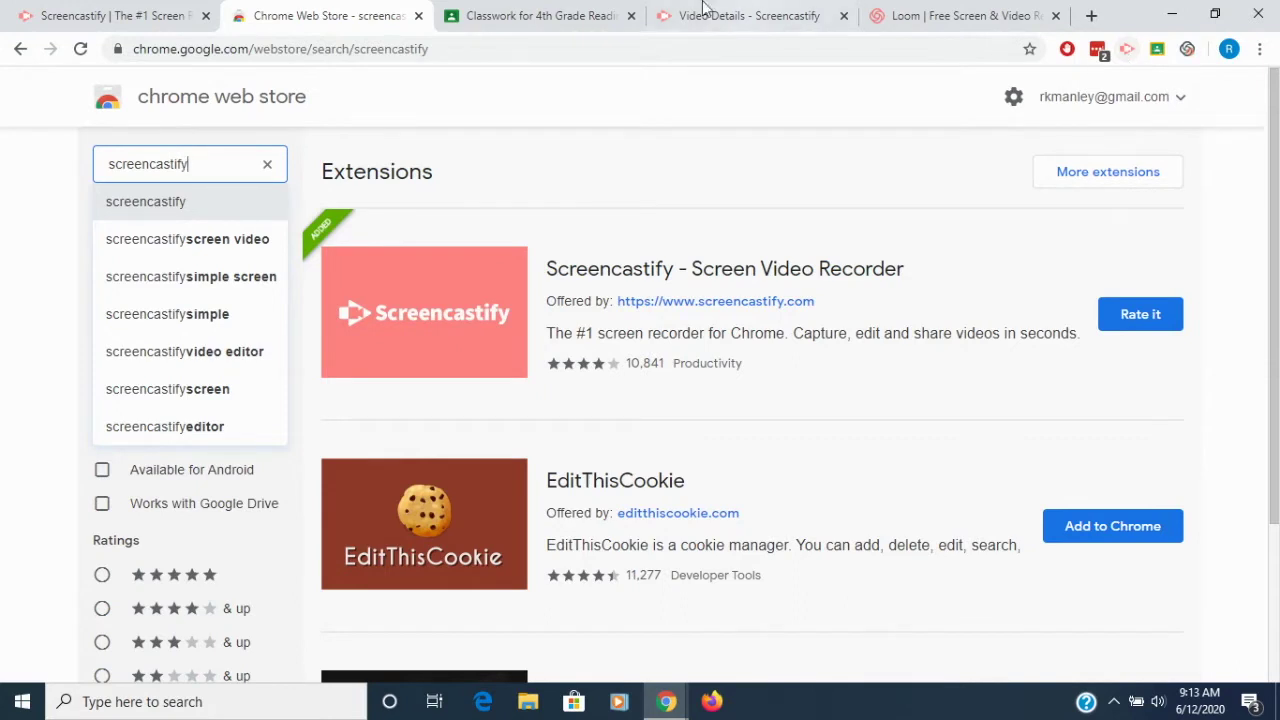
left_click(546, 22)
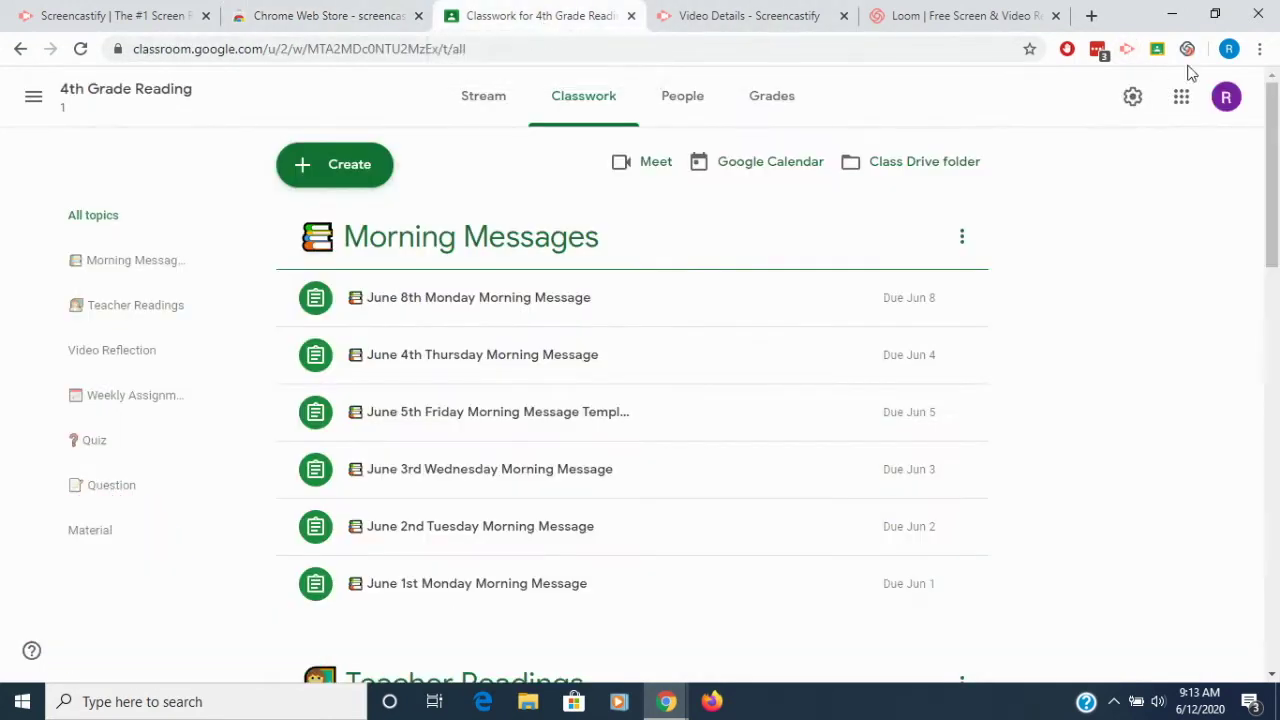
left_click(1127, 50)
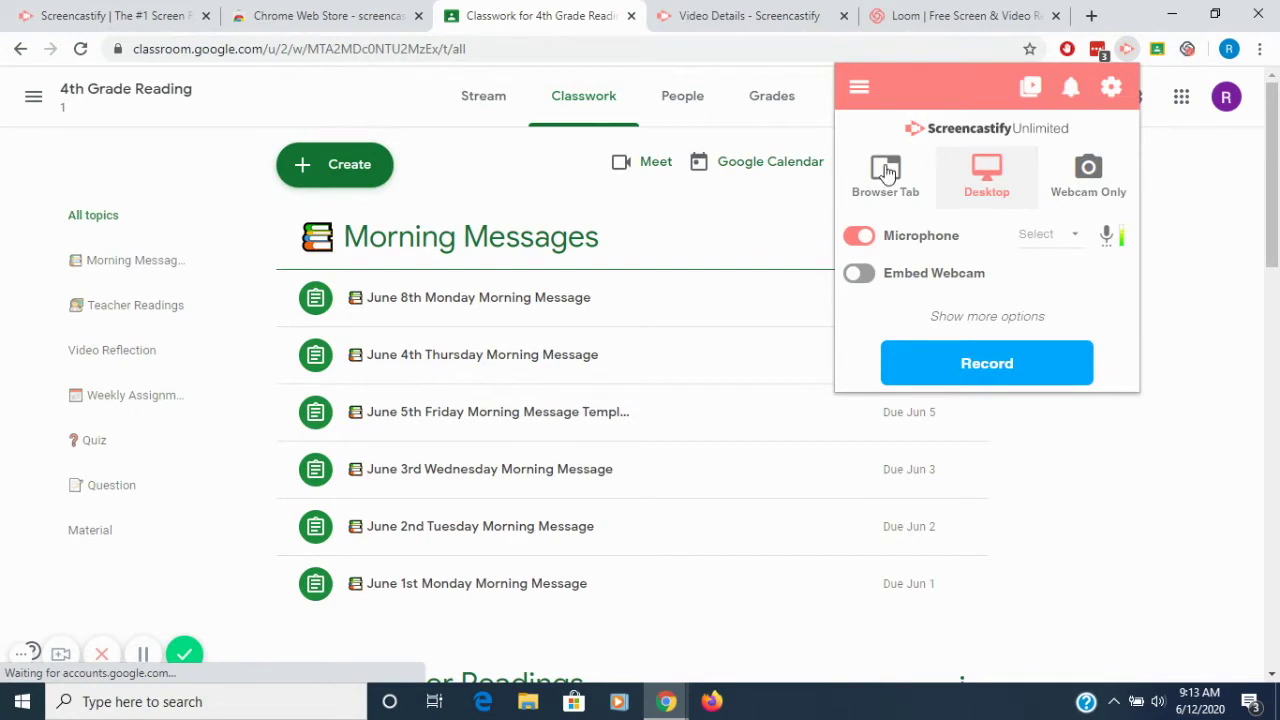
- Switch the recorder to Webcam Only and review the available microphones and cameras
left_click(1103, 182)
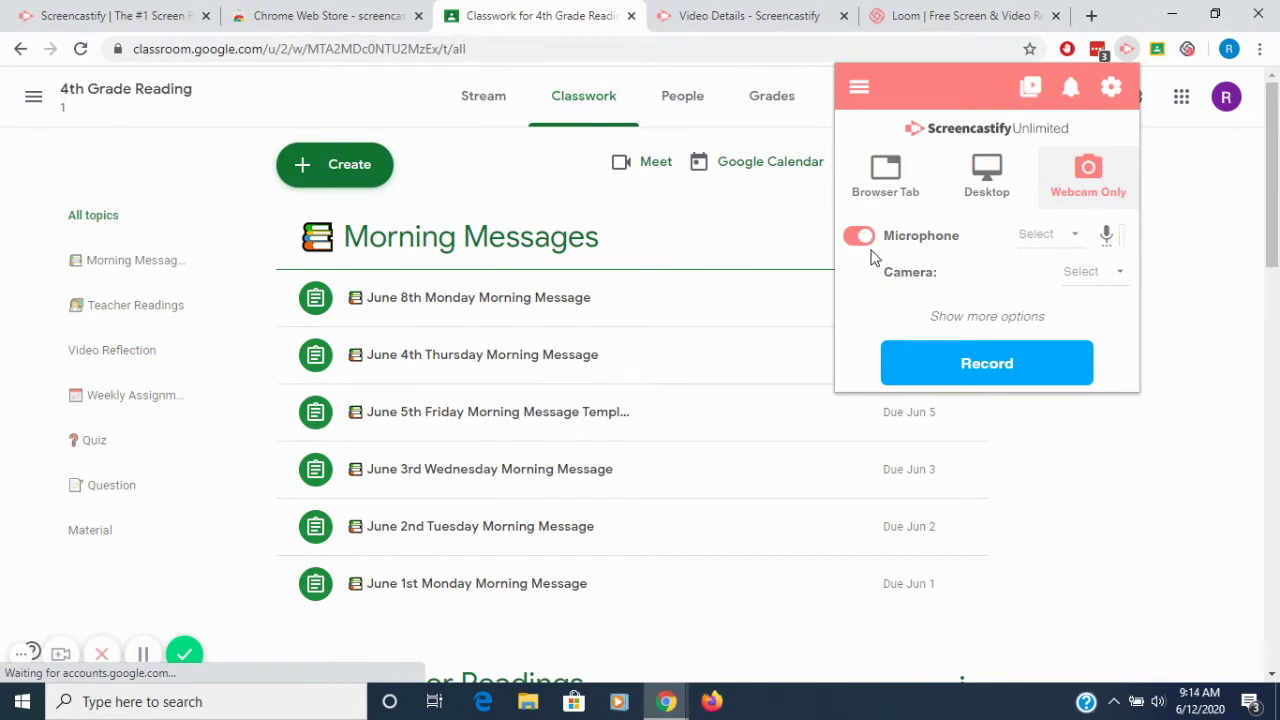
left_click(1073, 243)
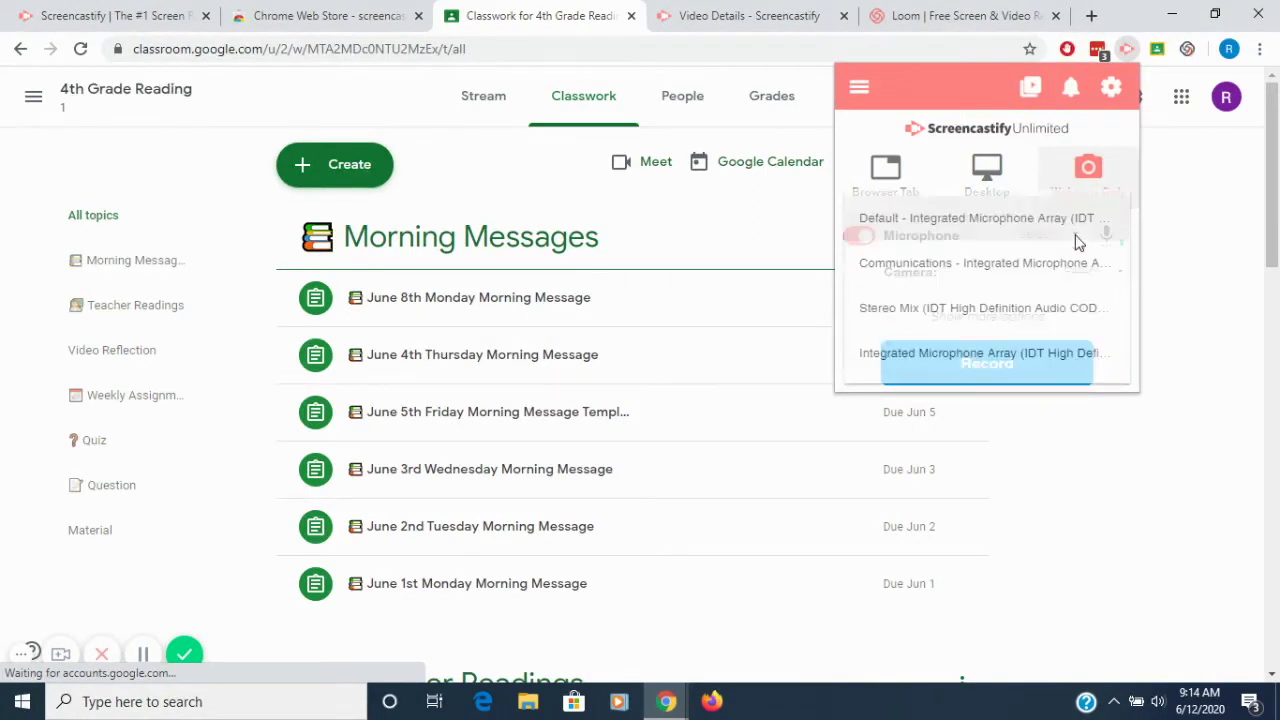
left_click(1029, 328)
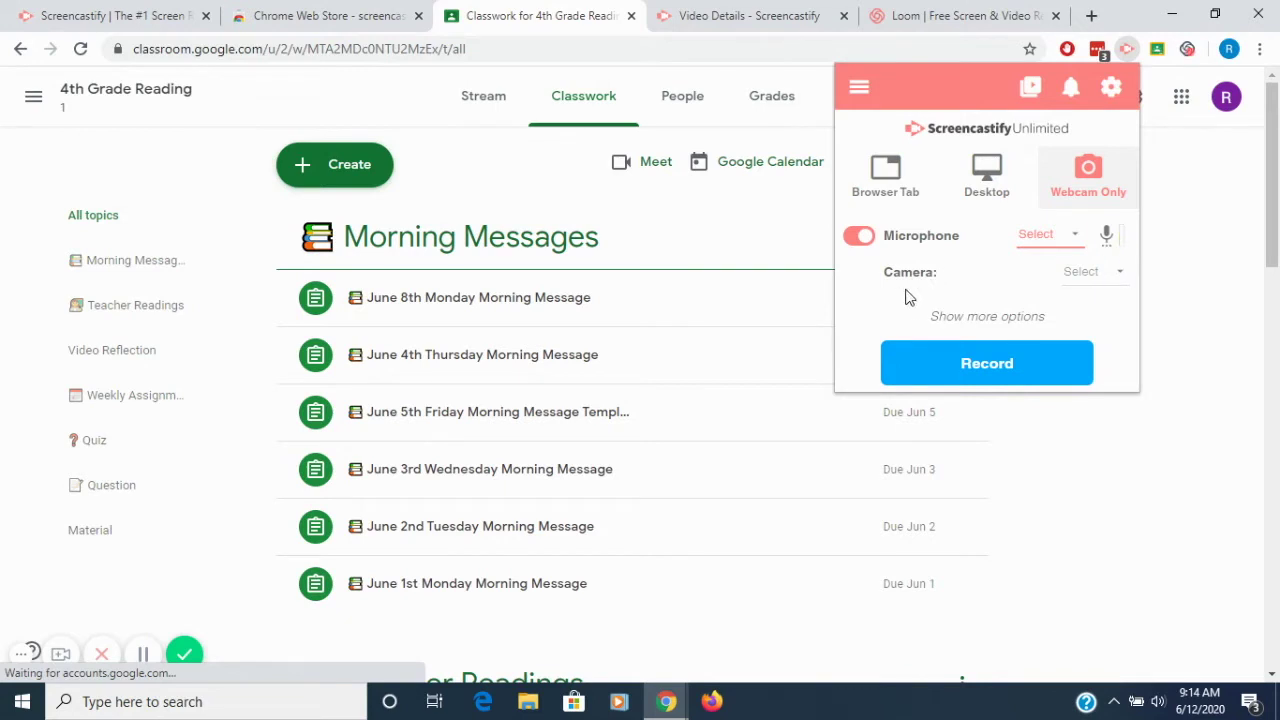
left_click(1122, 281)
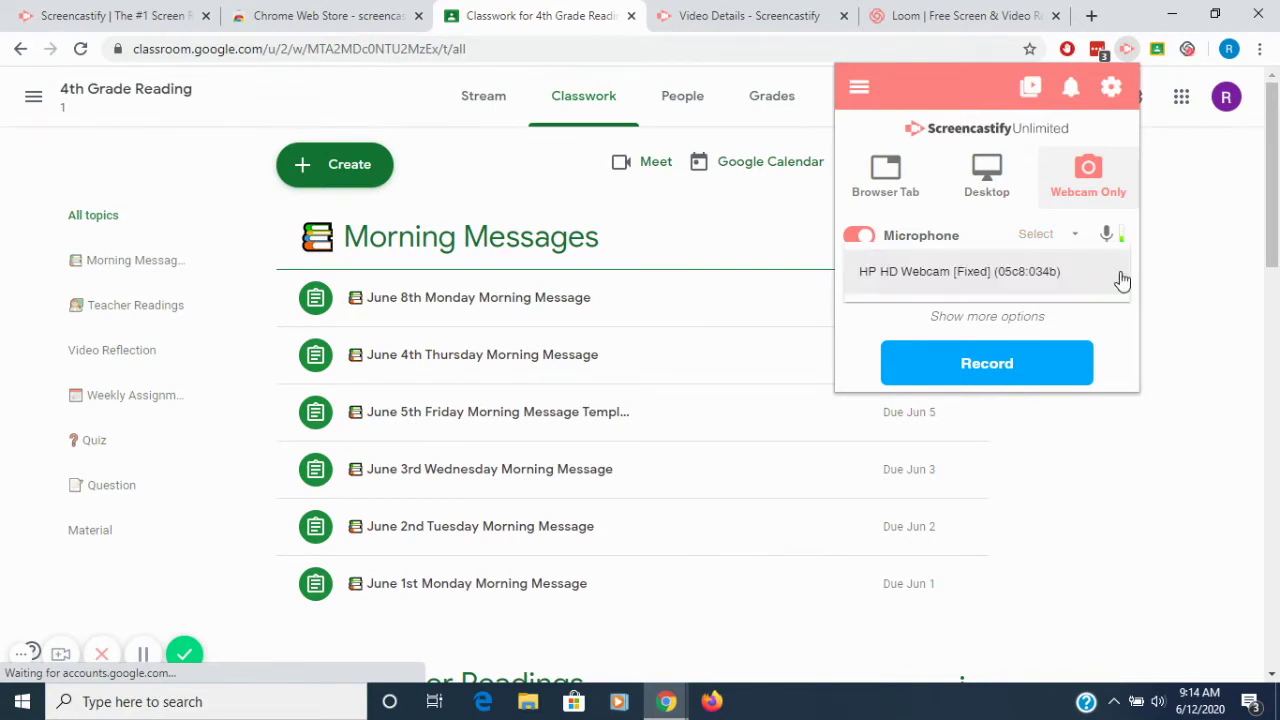
left_click(1117, 317)
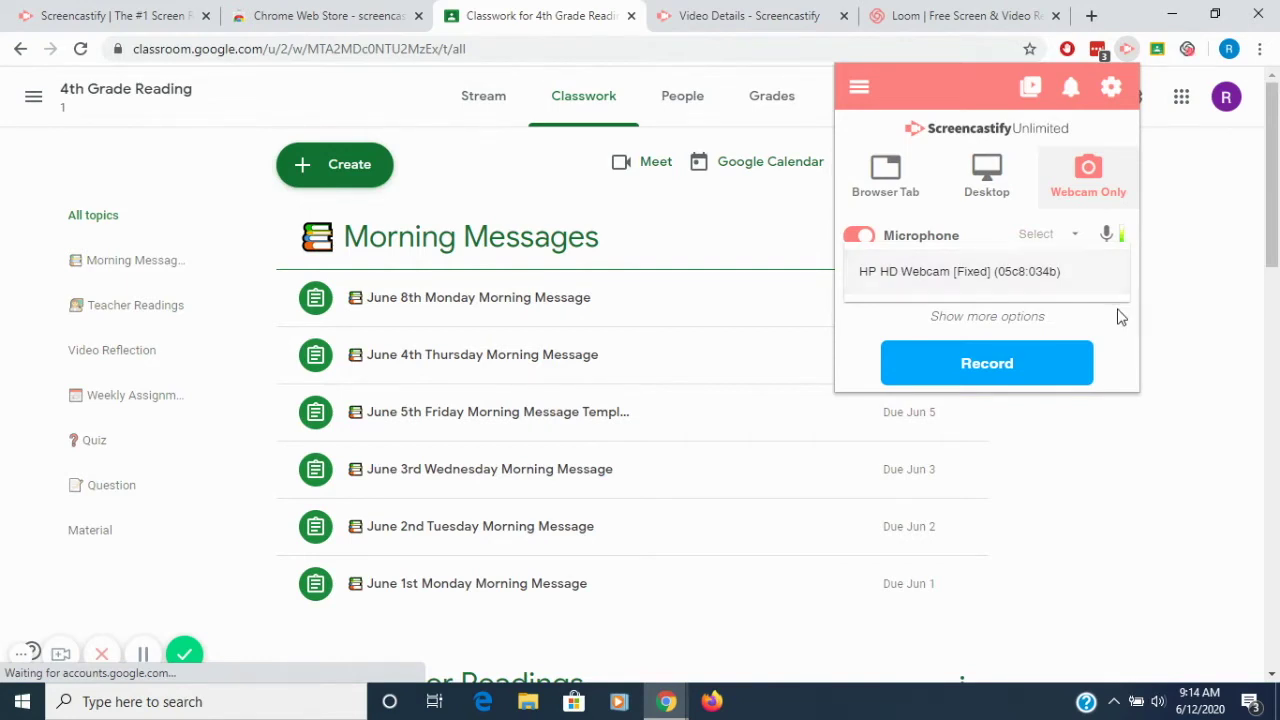
- Reveal the additional recording options and review the available countdown lengths, keeping 3 seconds
left_click(1024, 320)
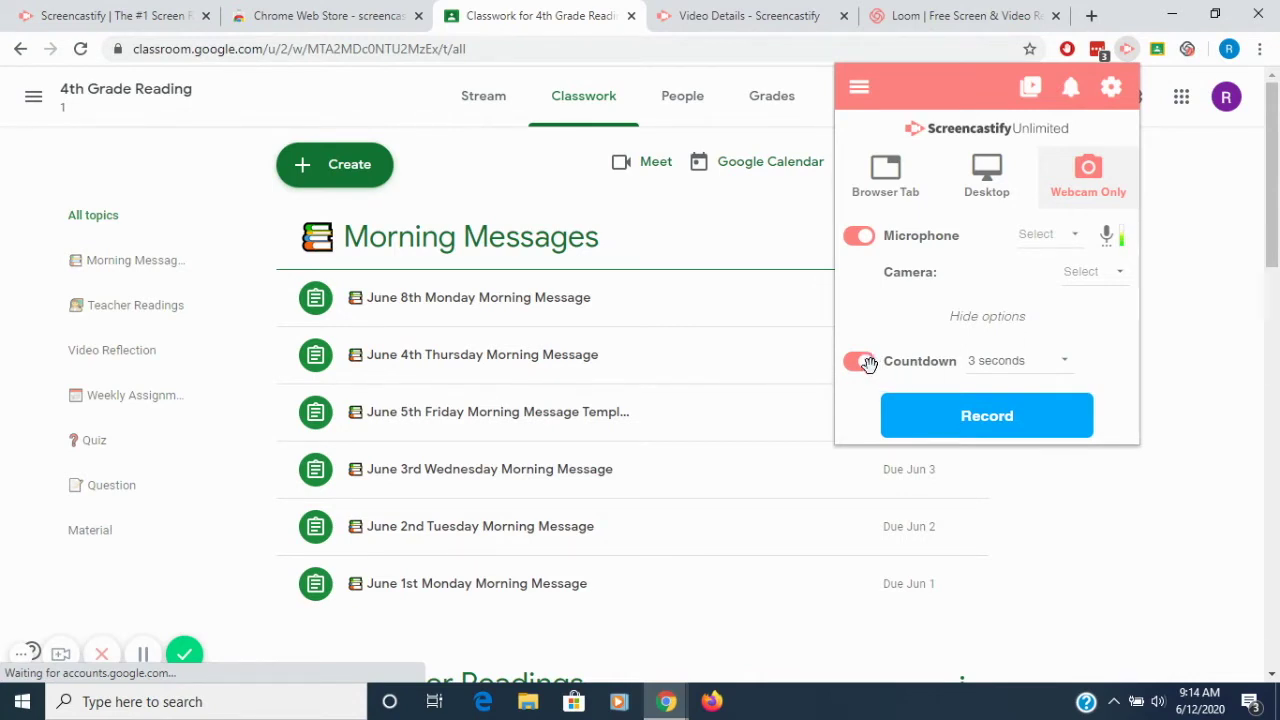
left_click(1064, 364)
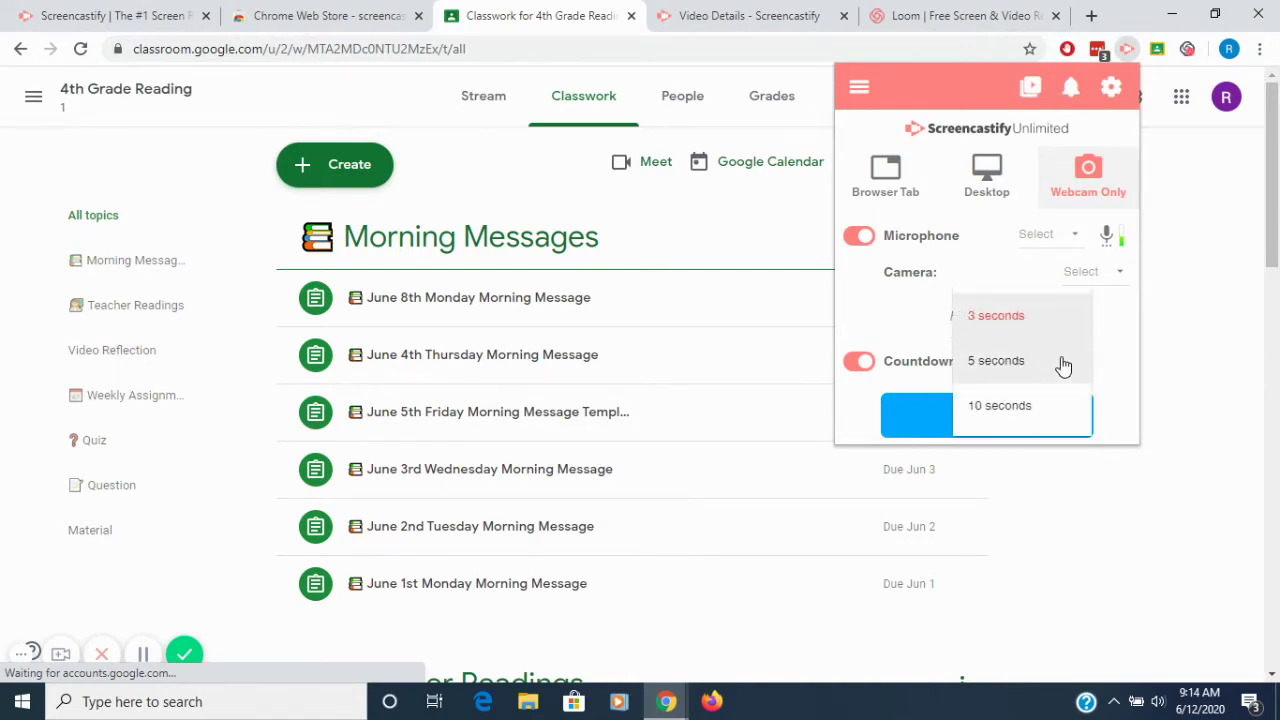
left_click(1126, 377)
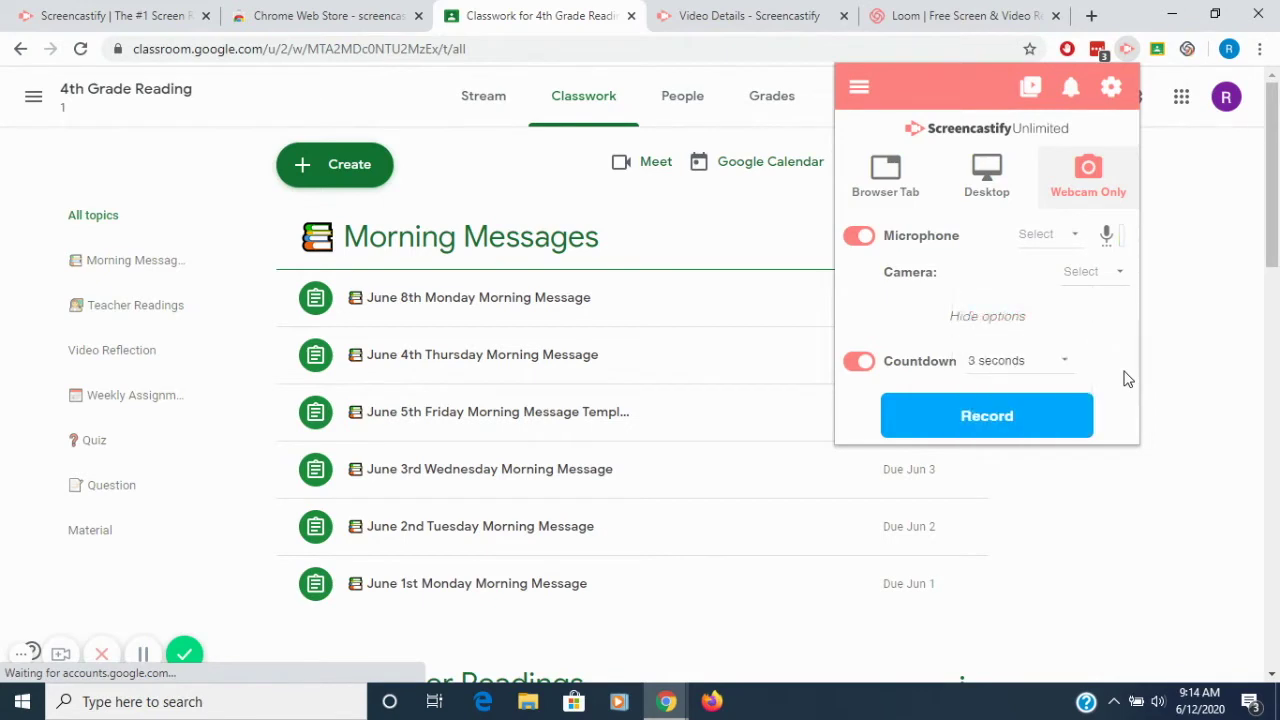
- Compare the recording options of the Desktop and Browser Tab modes, leaving Desktop selected
left_click(982, 174)
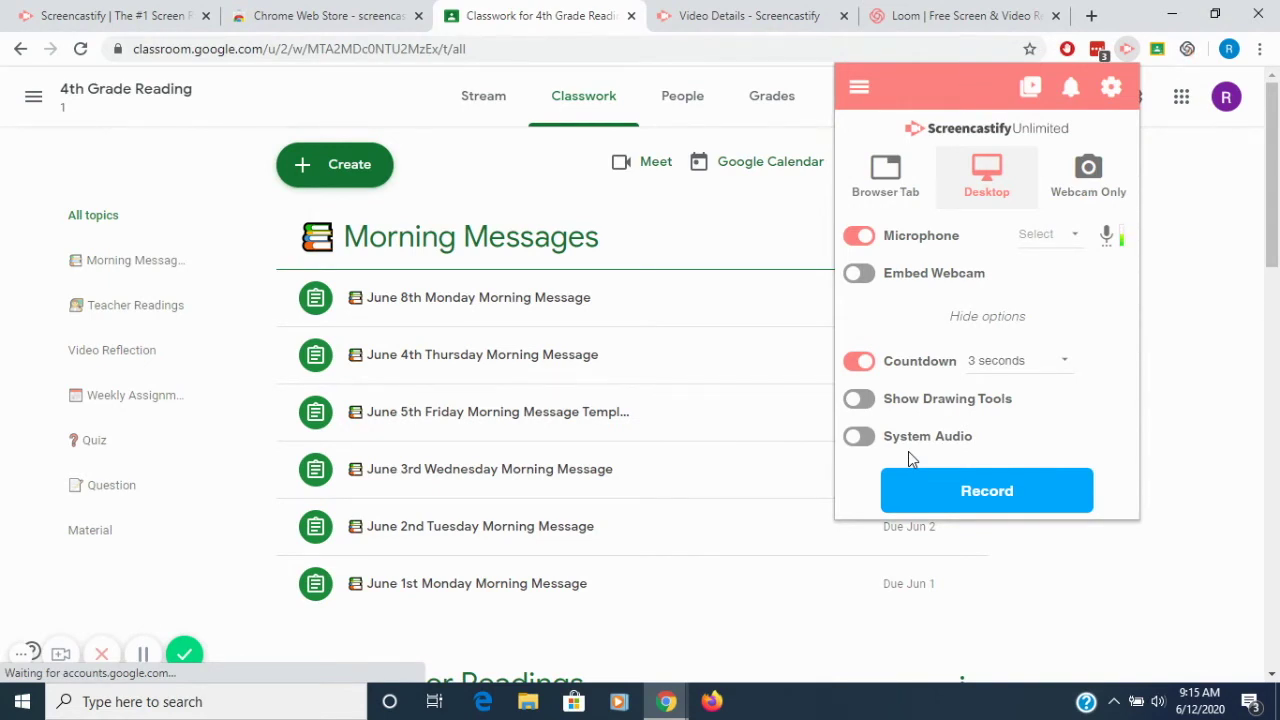
left_click(886, 170)
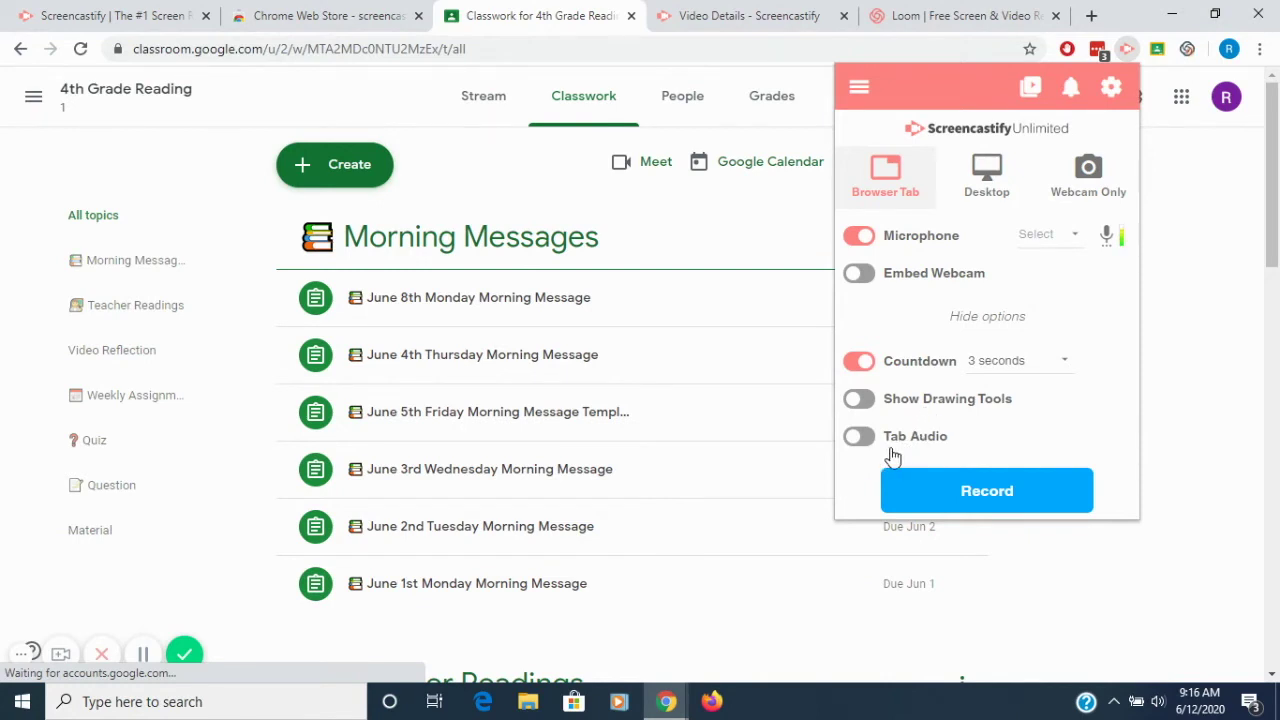
left_click(983, 188)
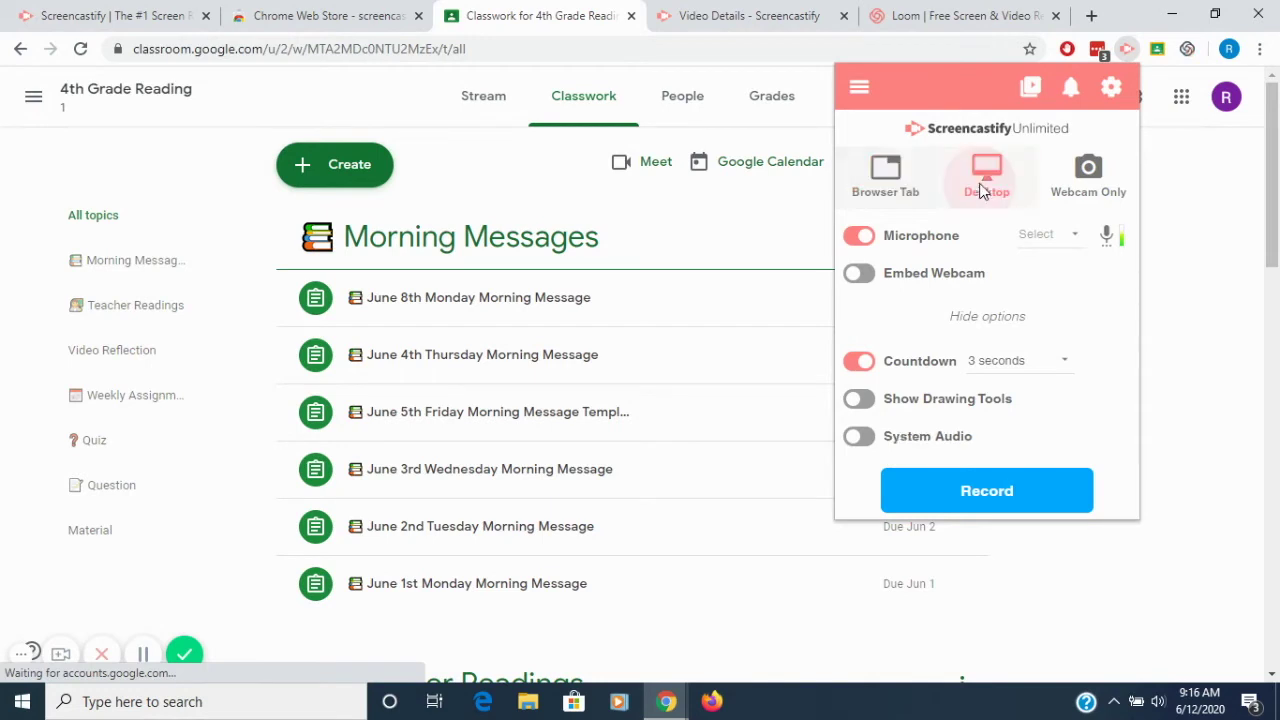
left_click(905, 192)
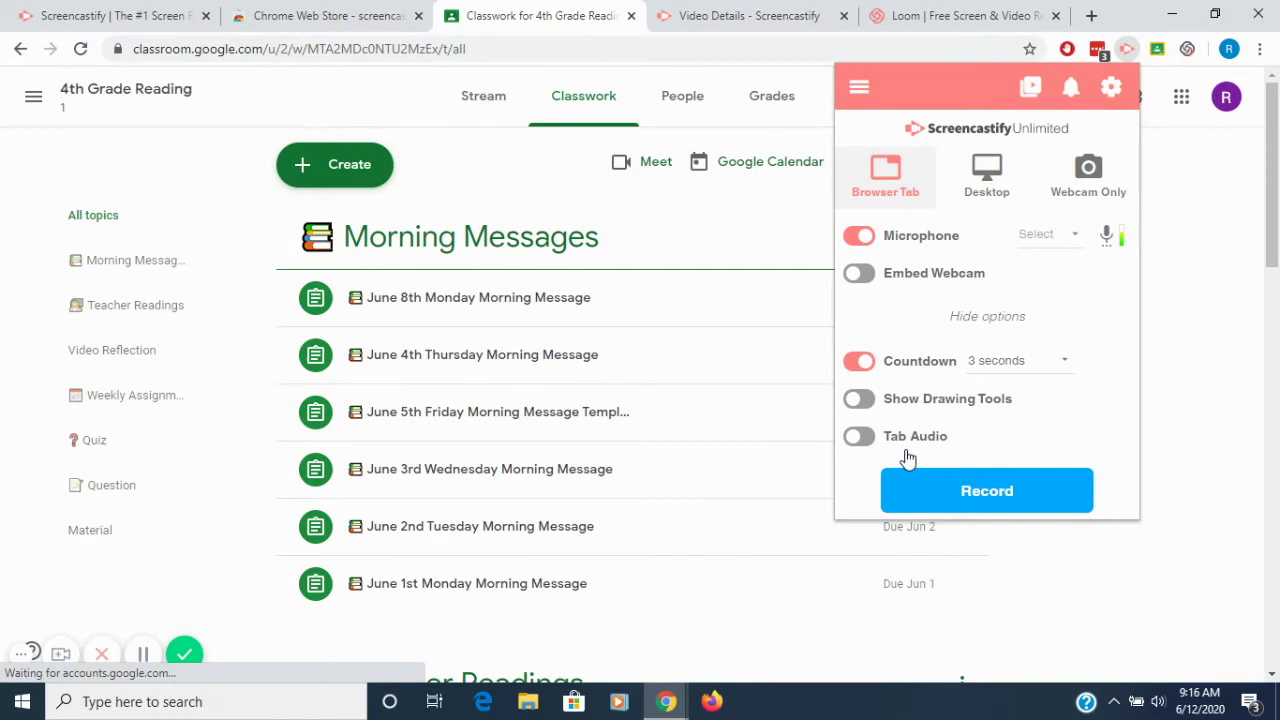
left_click(985, 188)
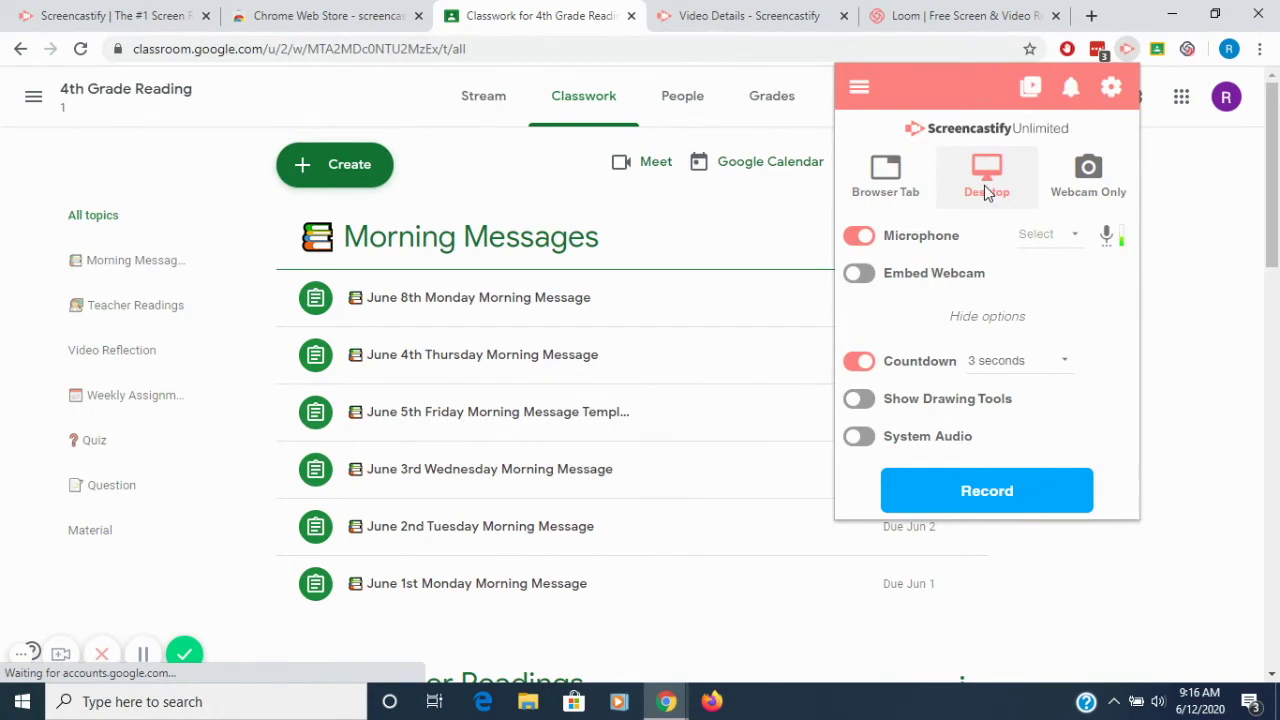
left_click(984, 495)
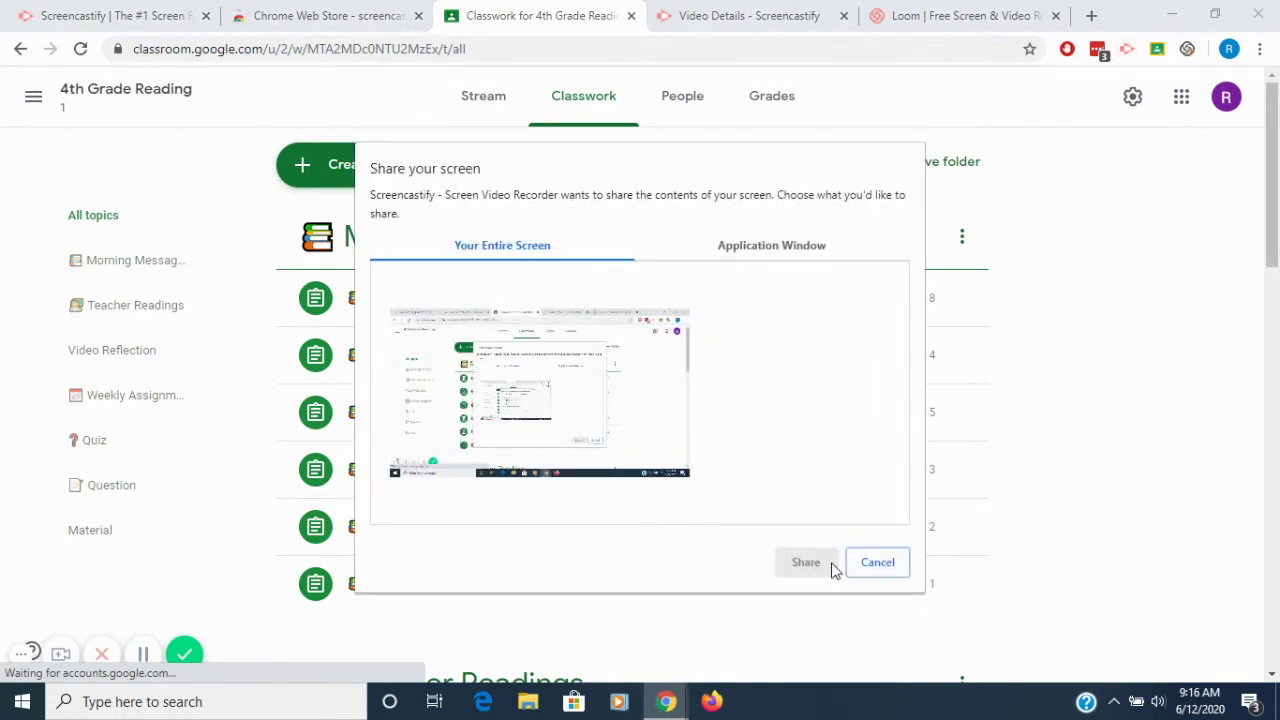
left_click(868, 564)
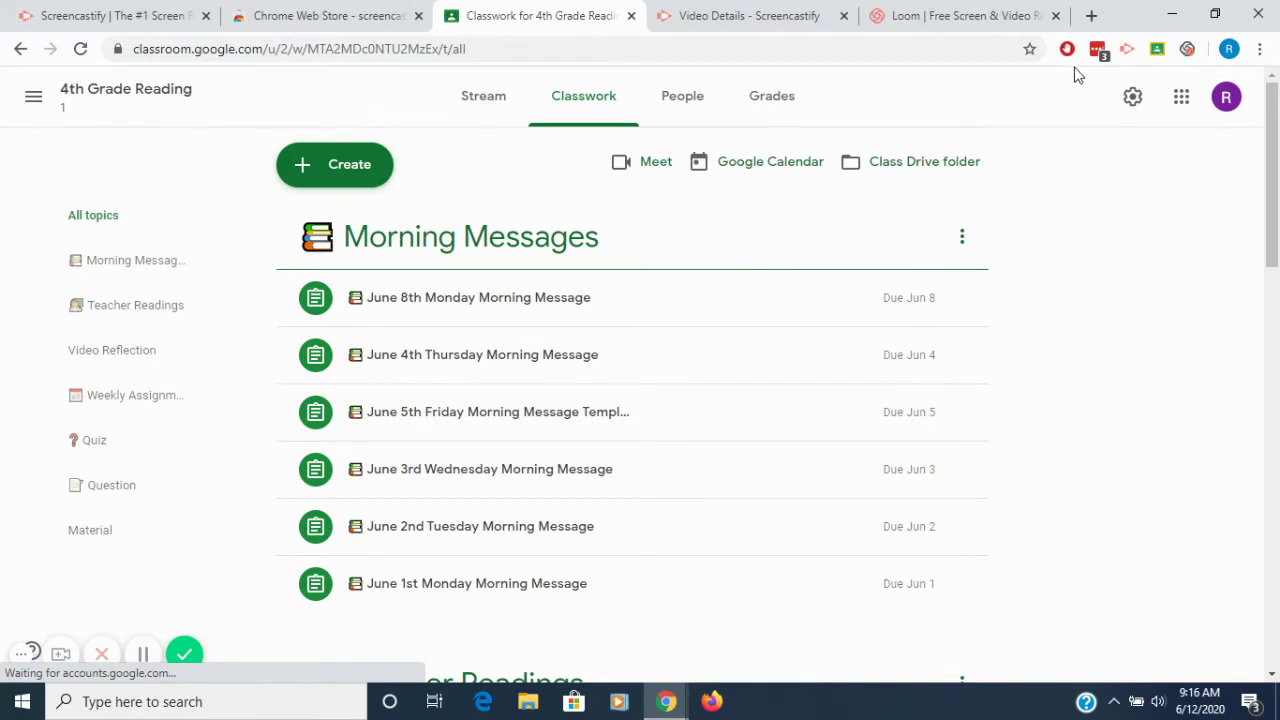
left_click(1127, 50)
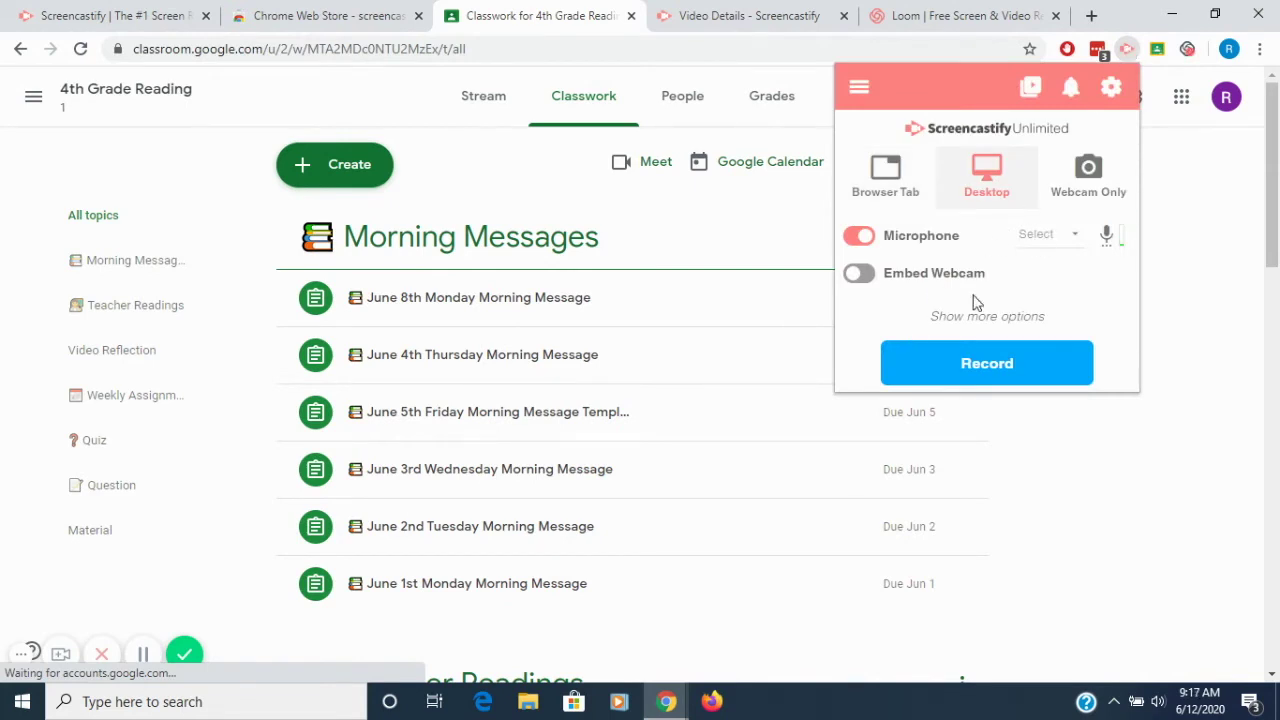
- Turn on Show Drawing Tools in the additional recording options and start the desktop recording
left_click(976, 318)
left_click(858, 400)
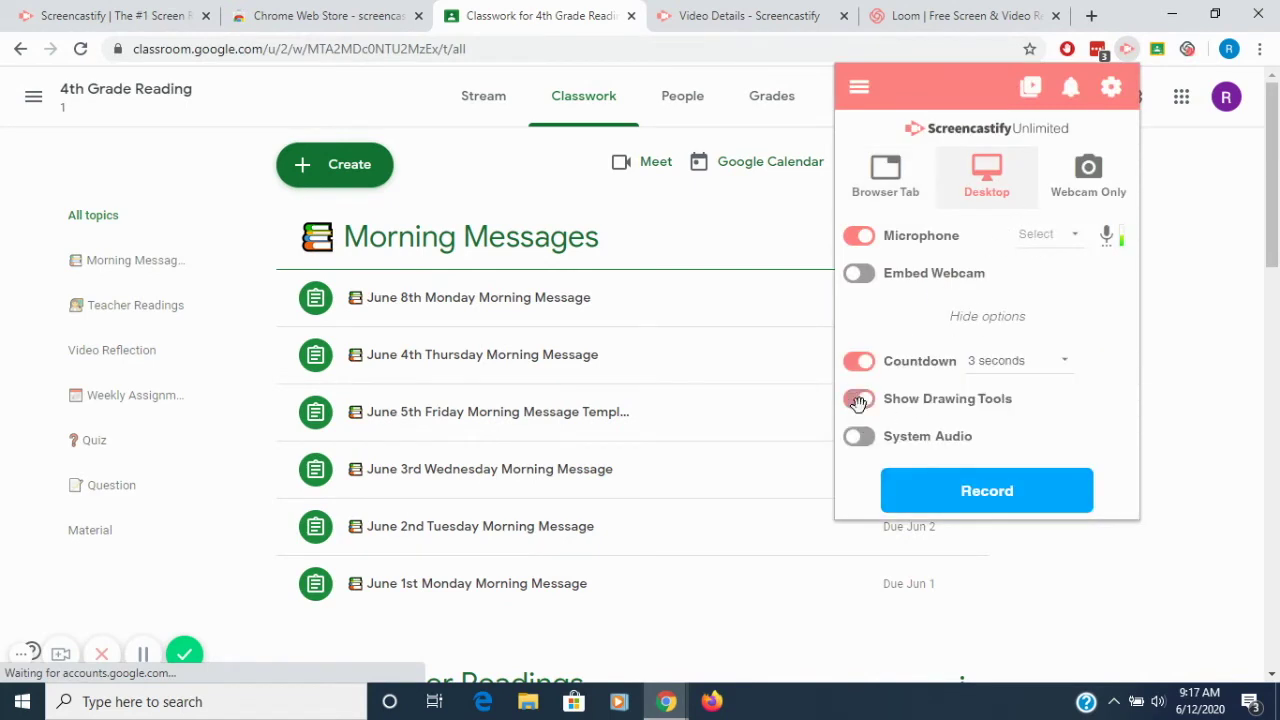
left_click(963, 491)
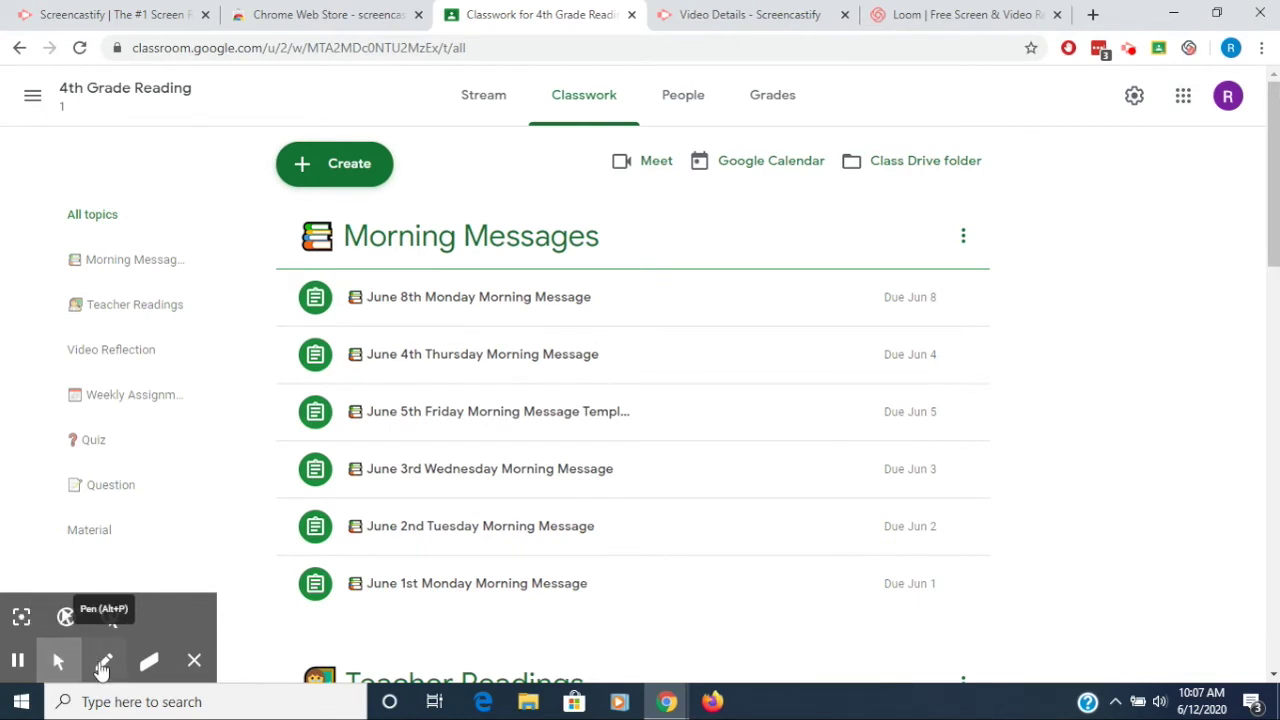
- Scribble with the red Pen tool across the June 5th to June 2nd message icons and erase the scribble
left_click(106, 660)
mouse_move(237, 458)
left_mouse_down()
mouse_move(258, 485)
mouse_move(315, 467)
mouse_move(337, 509)
mouse_move(375, 497)
left_mouse_up()
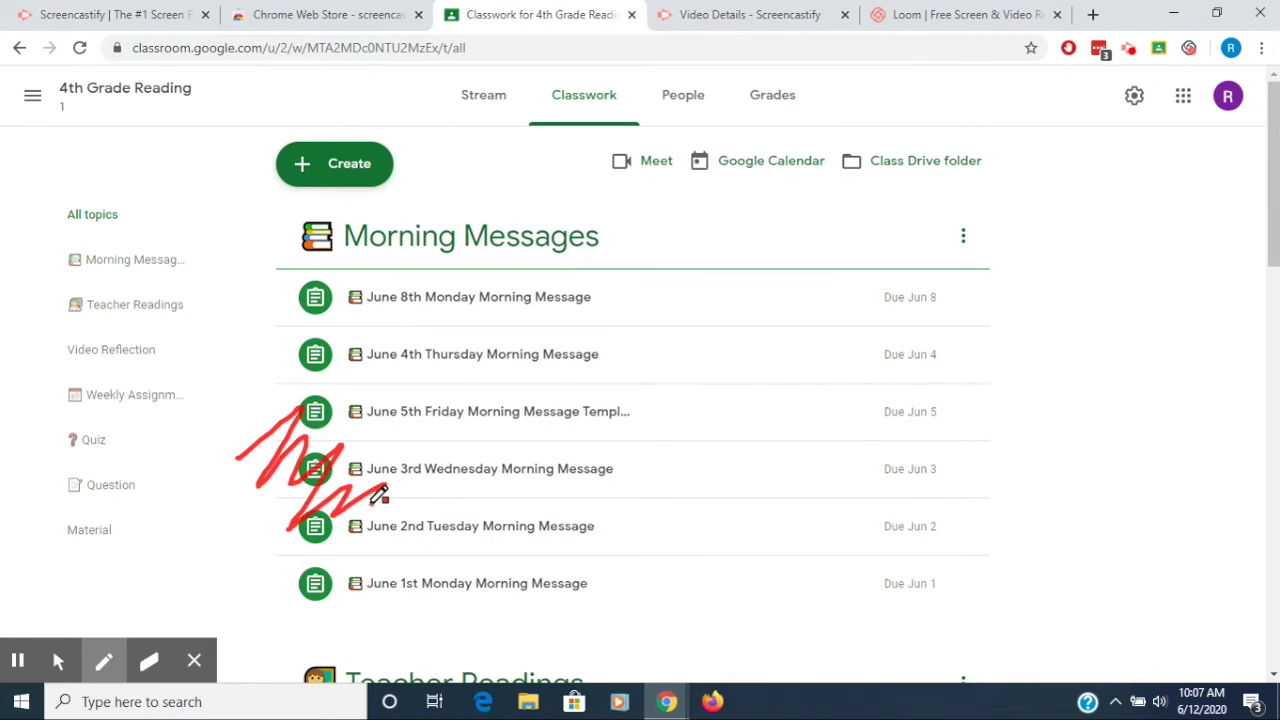
left_click(150, 662)
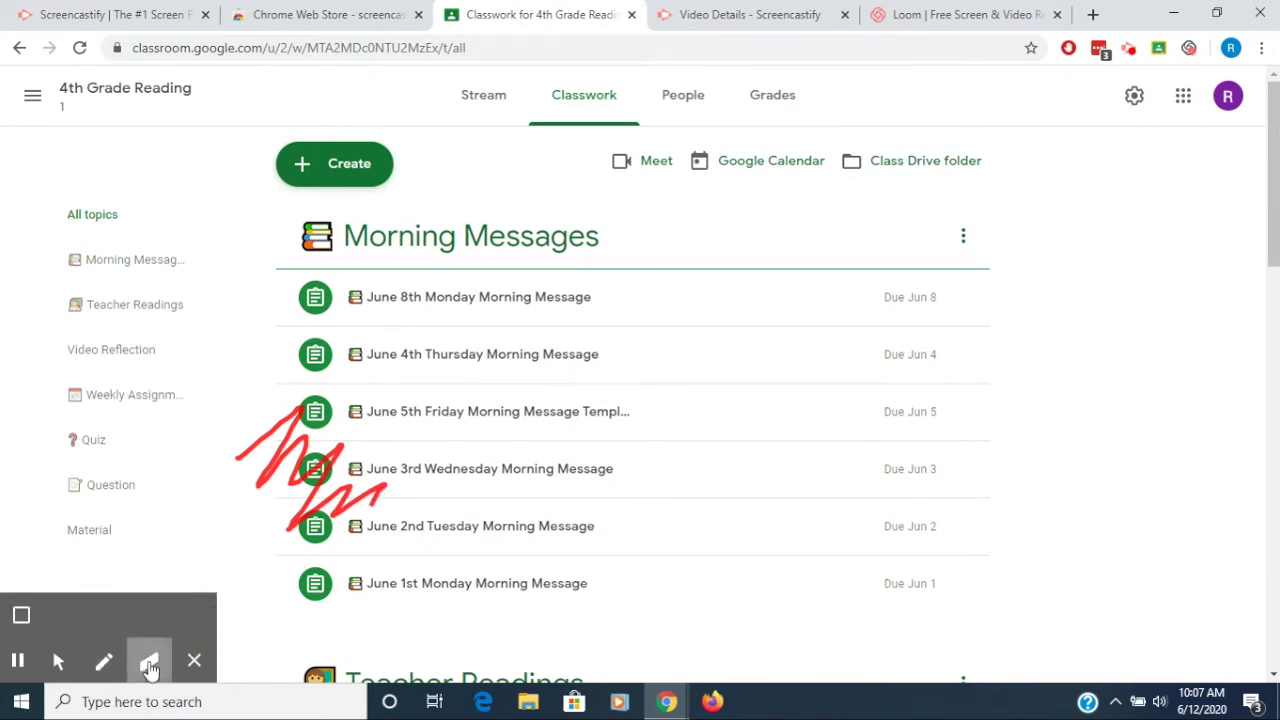
mouse_move(219, 484)
left_mouse_down()
mouse_move(312, 400)
mouse_move(268, 455)
mouse_move(271, 490)
mouse_move(346, 448)
mouse_move(352, 492)
mouse_move(386, 477)
mouse_move(334, 498)
mouse_move(361, 516)
mouse_move(330, 490)
mouse_move(337, 498)
mouse_move(292, 511)
mouse_move(293, 526)
mouse_move(361, 440)
mouse_move(334, 490)
left_mouse_up()
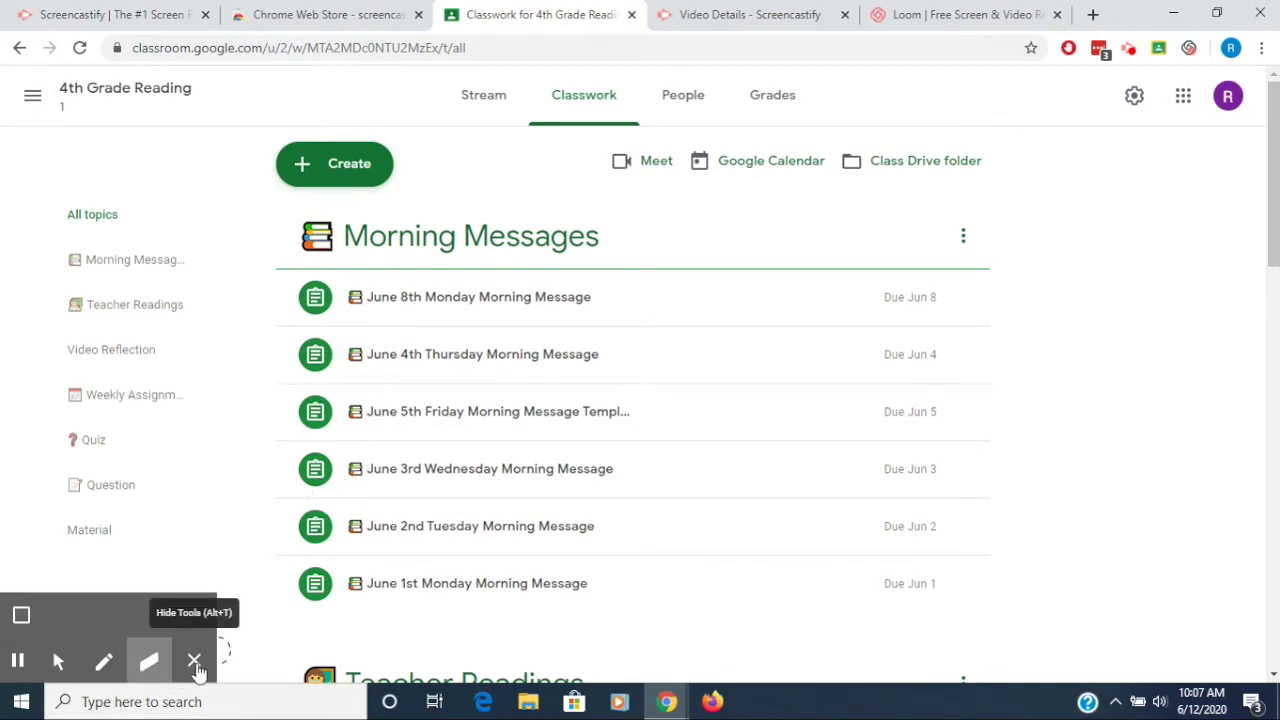
- Try the Focus Mouse spotlight on the class messages, turn it off, and try hiding the cursor when not moved
left_click(59, 664)
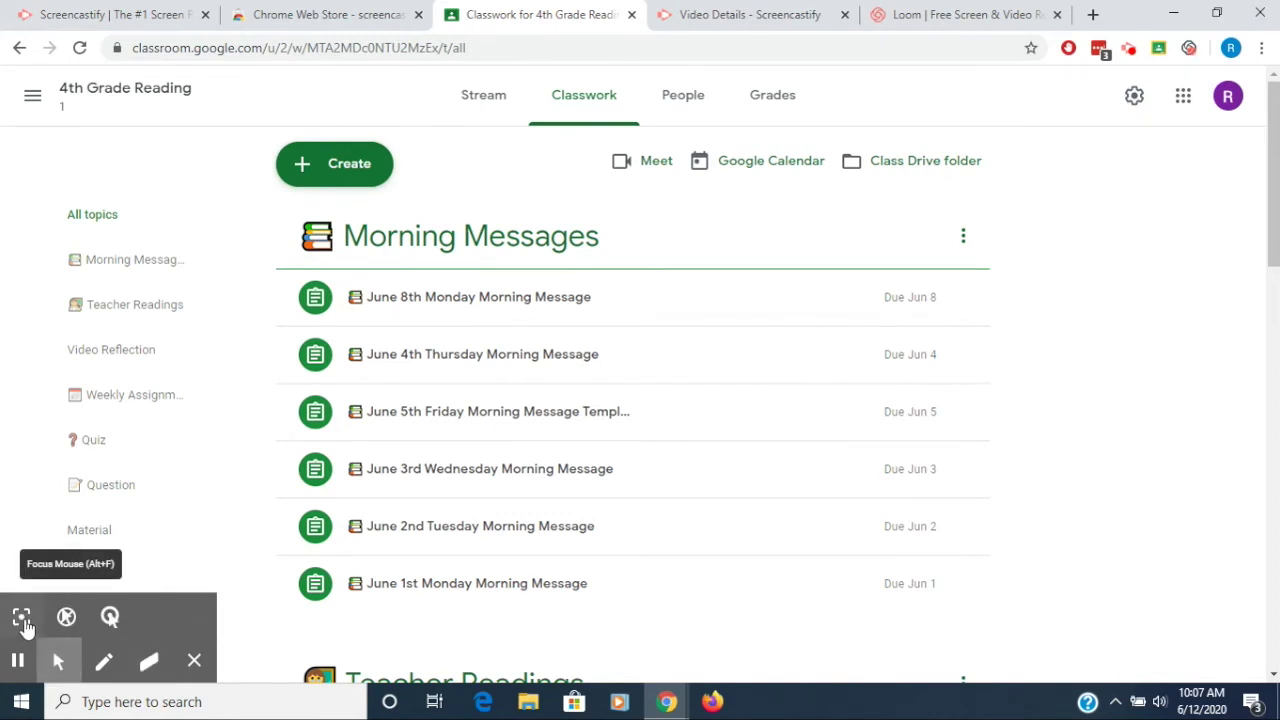
left_click(22, 620)
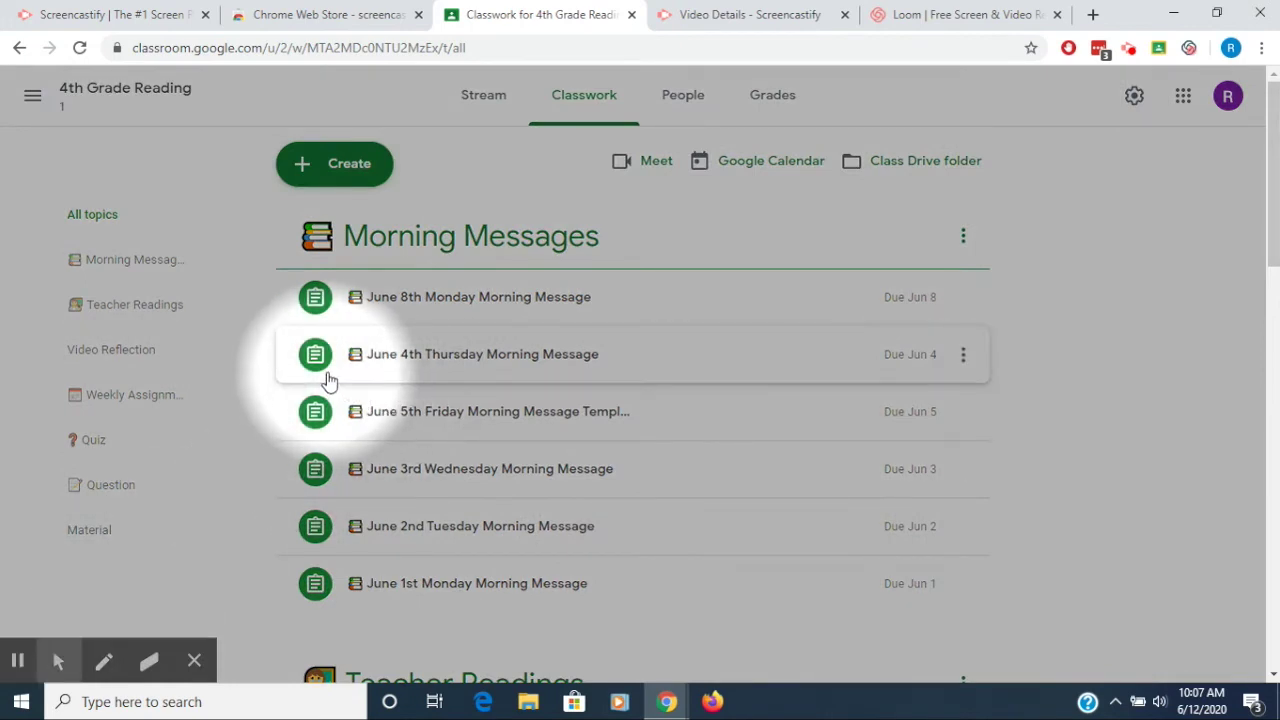
mouse_move(58, 660)
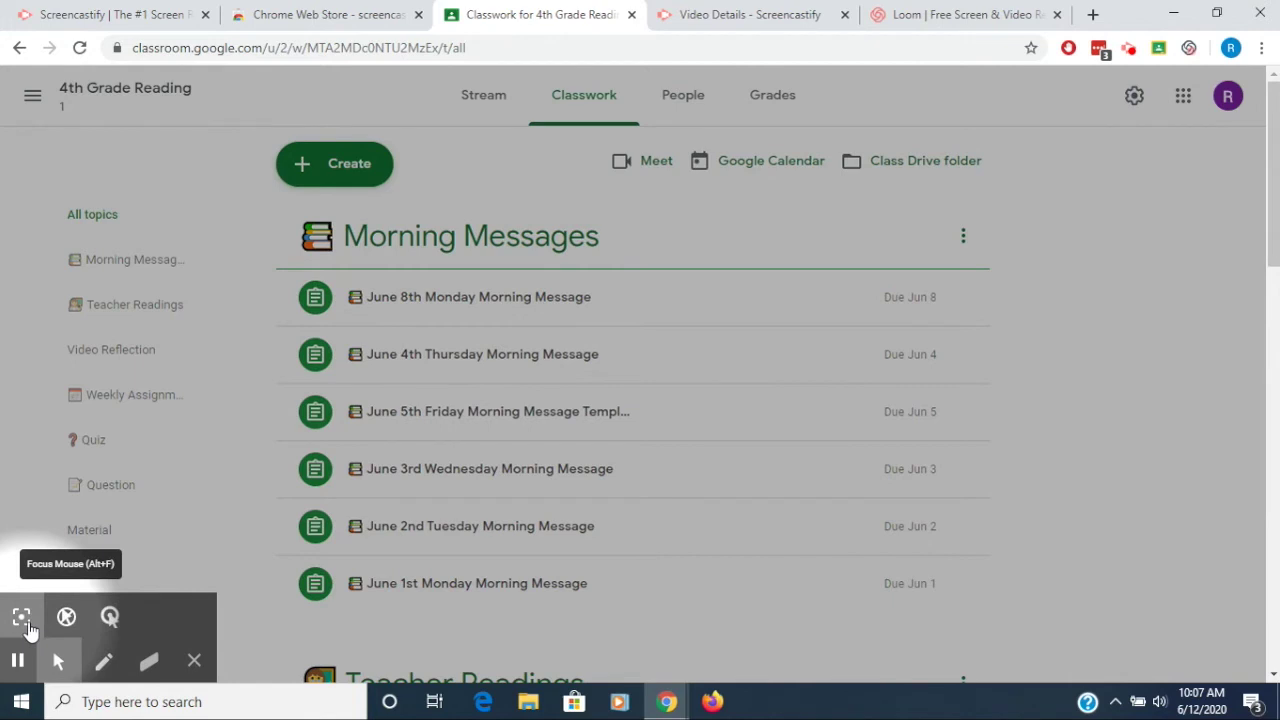
left_click(29, 626)
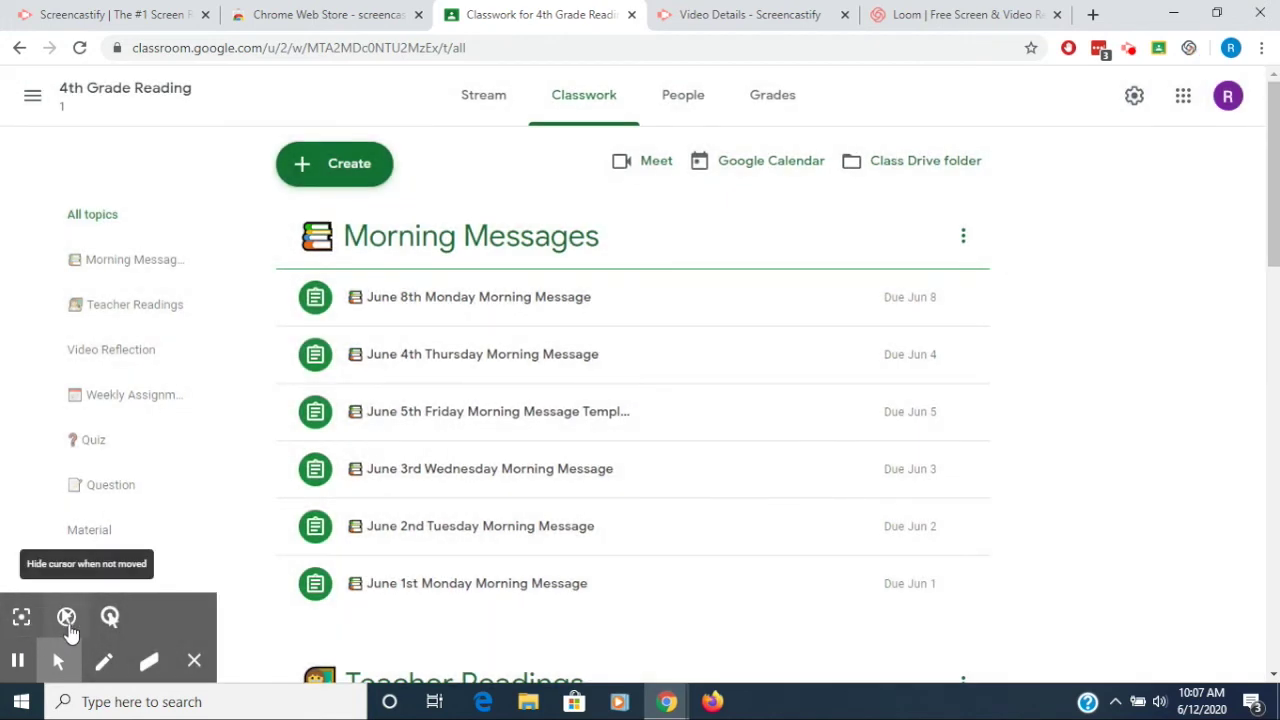
left_click(67, 622)
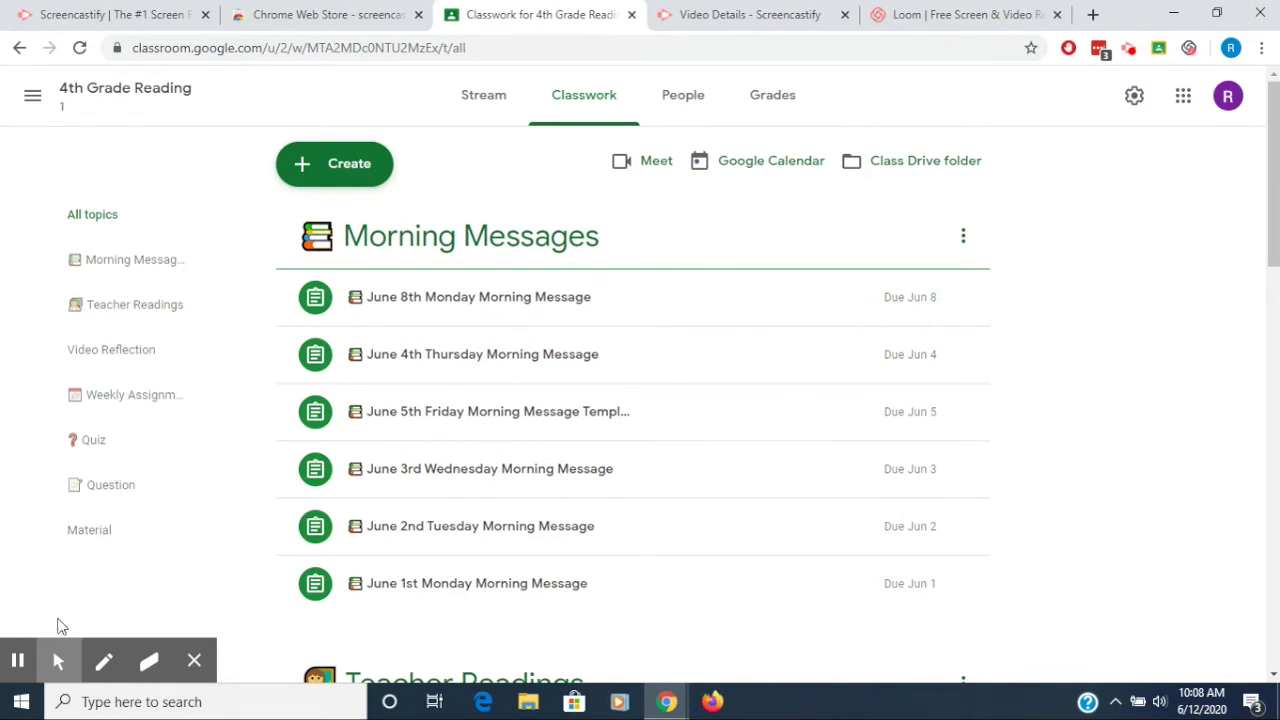
- Turn on Highlight clicks, test it on blank areas of the classwork page, and turn it off
mouse_move(36, 664)
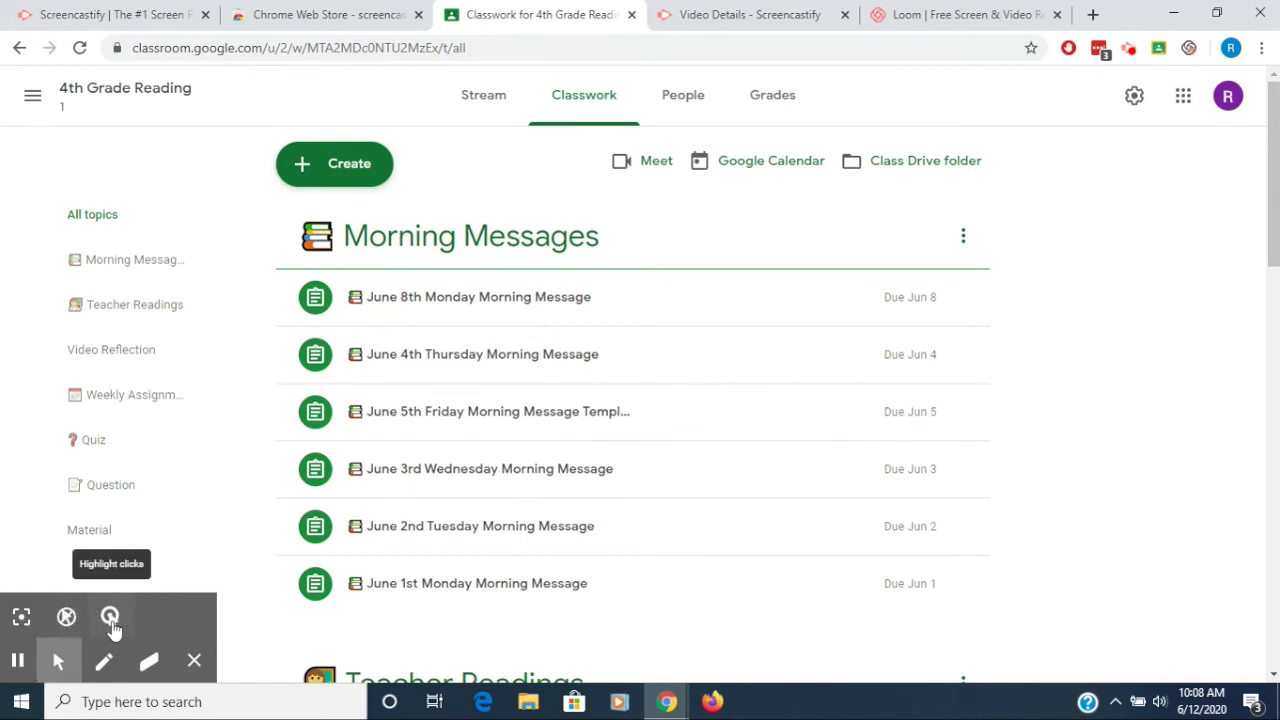
left_click(111, 618)
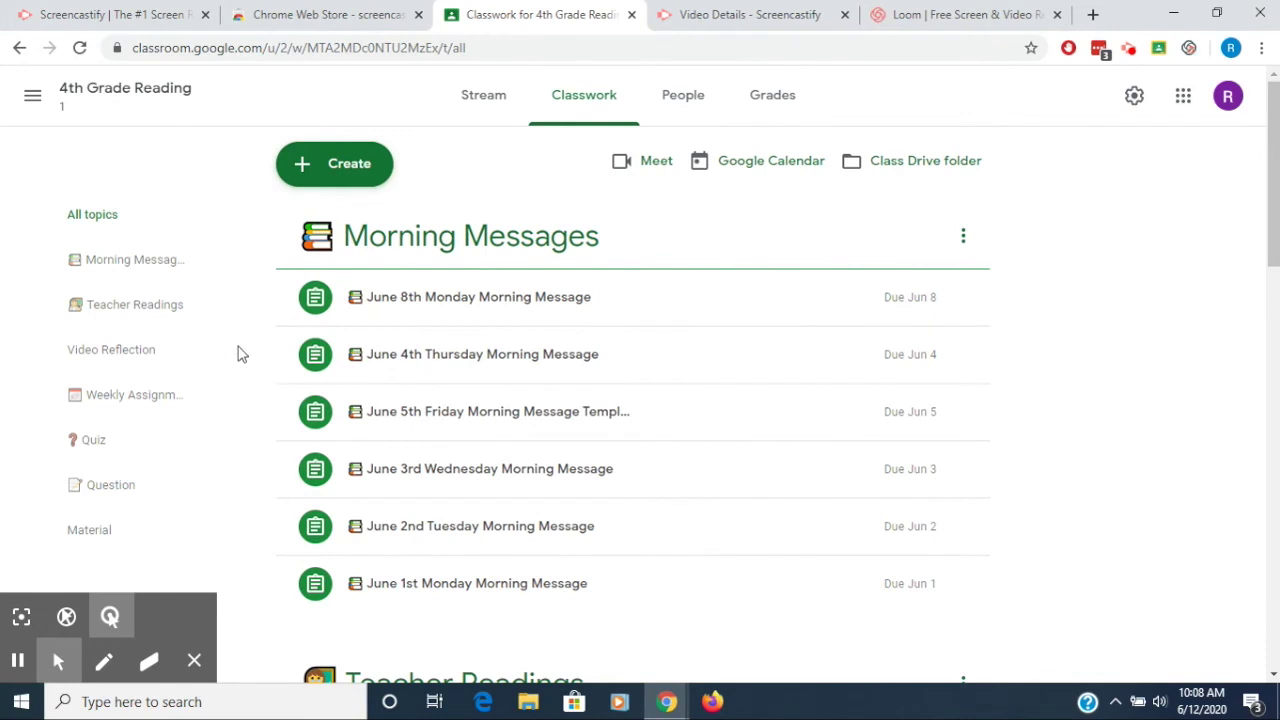
left_click(237, 350)
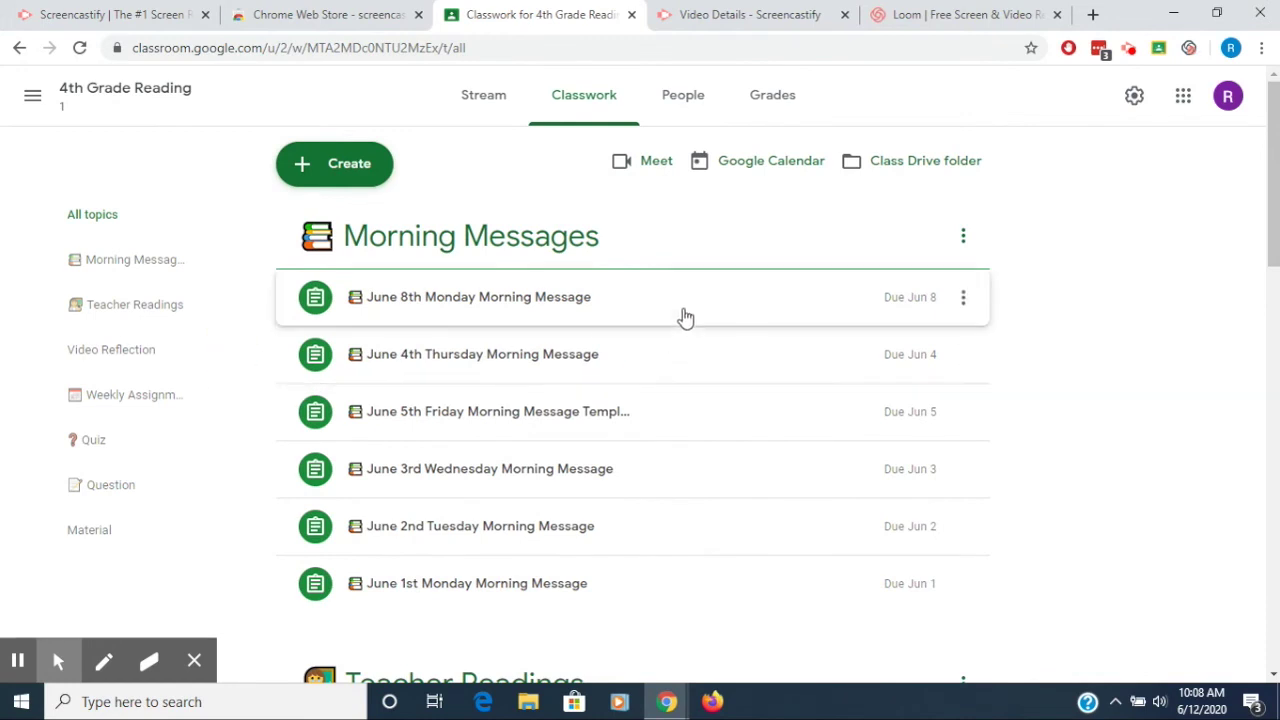
left_click(706, 229)
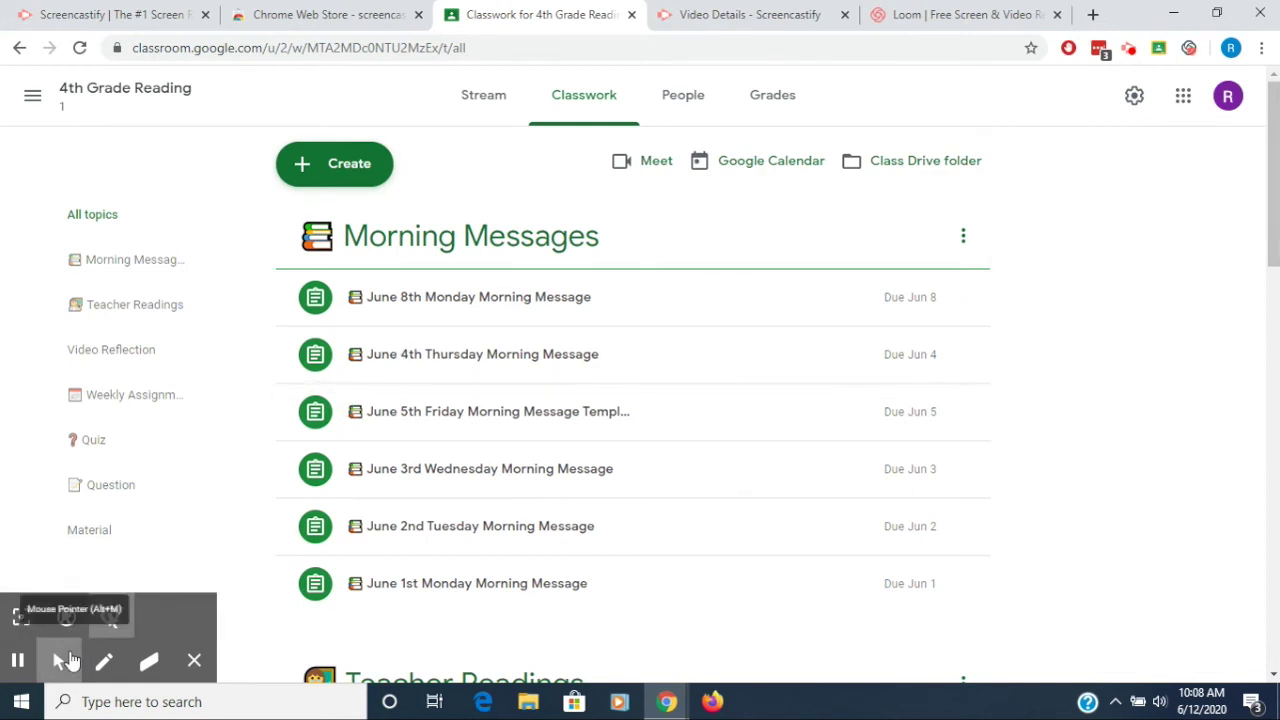
left_click(58, 660)
left_click(113, 620)
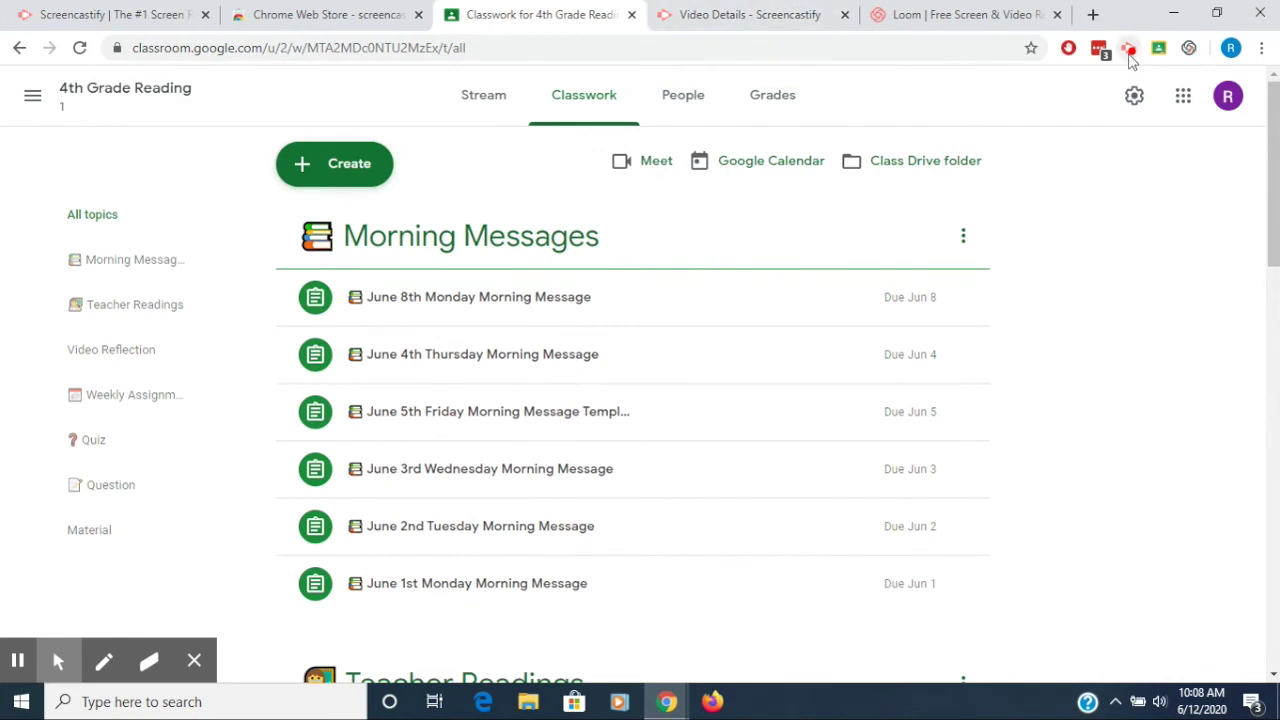
- Stop the desktop recording and pause its playback on the video details page
left_click(1129, 52)
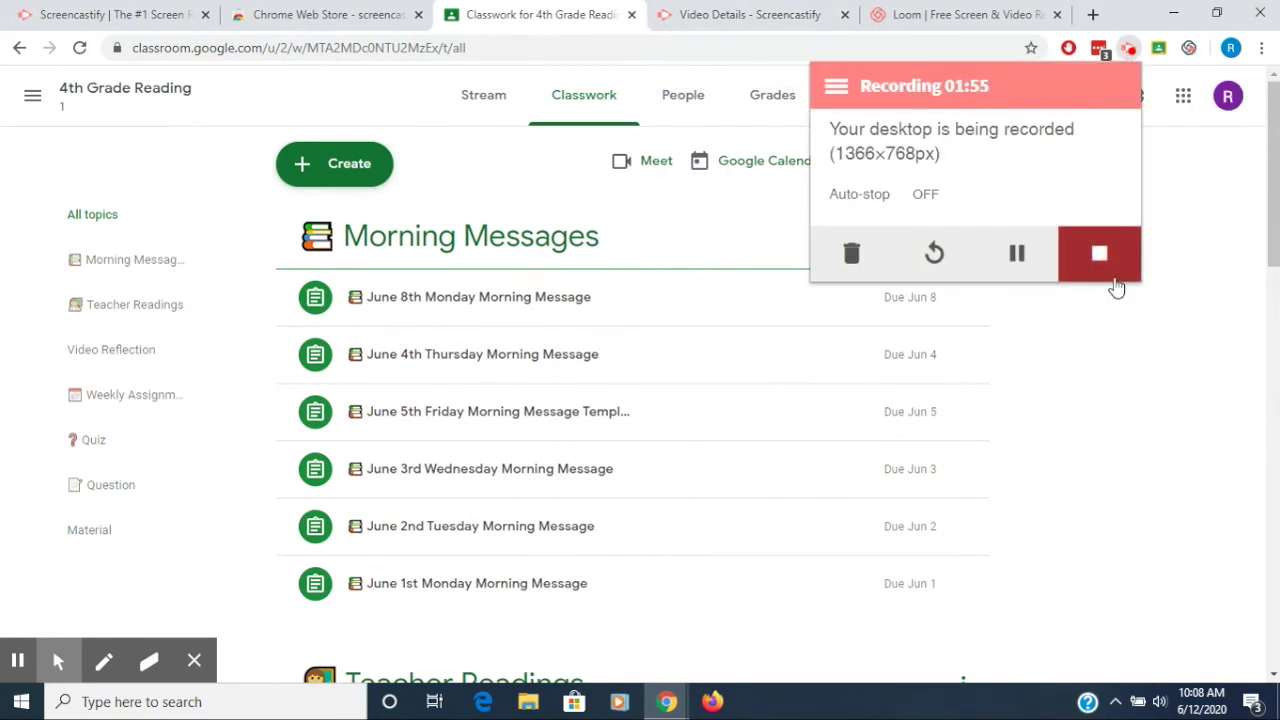
left_click(1099, 254)
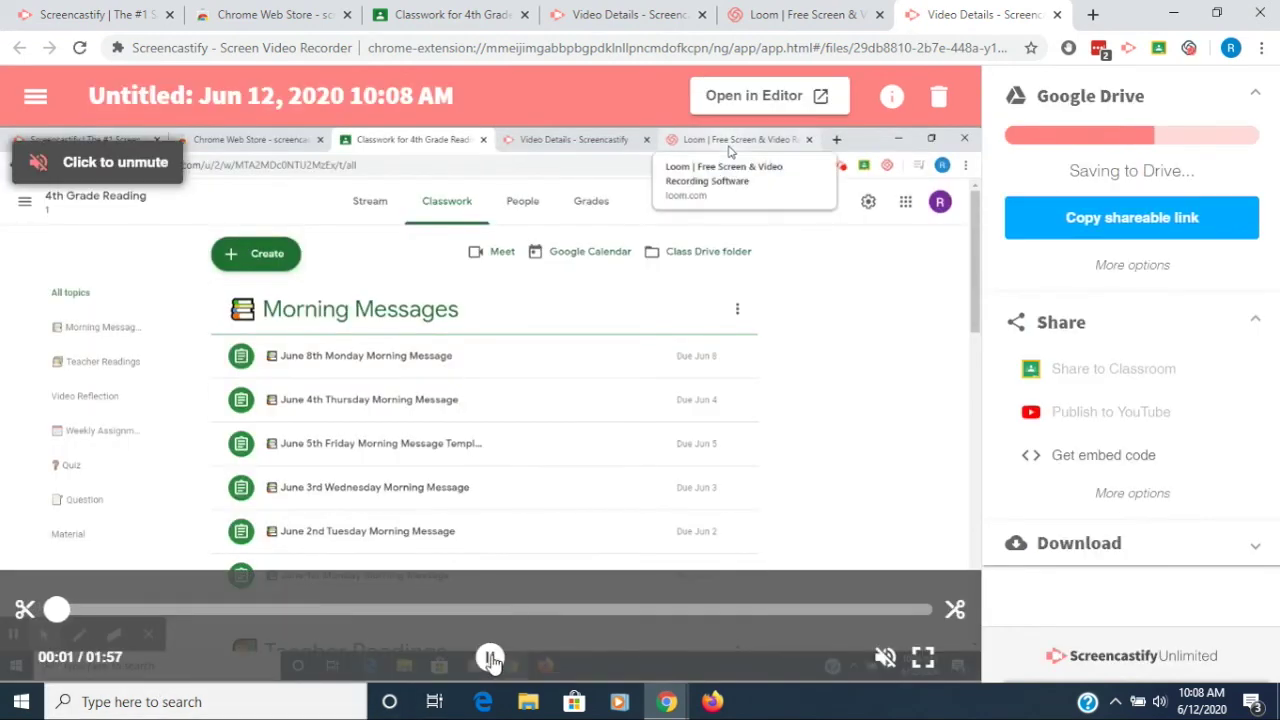
left_click(490, 660)
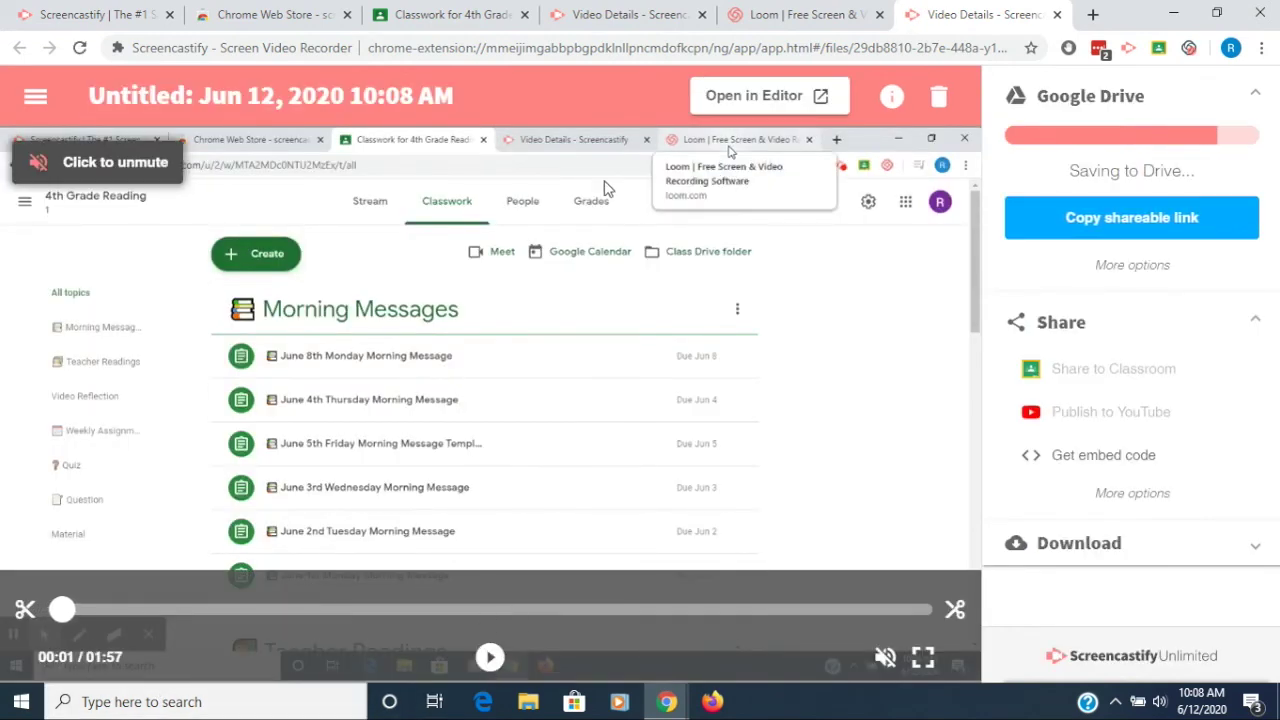
- Return to the 4th Grade Reading classwork page and review Screencastify's advanced settings, including the Auto-stop choices, without changing them
left_click(622, 20)
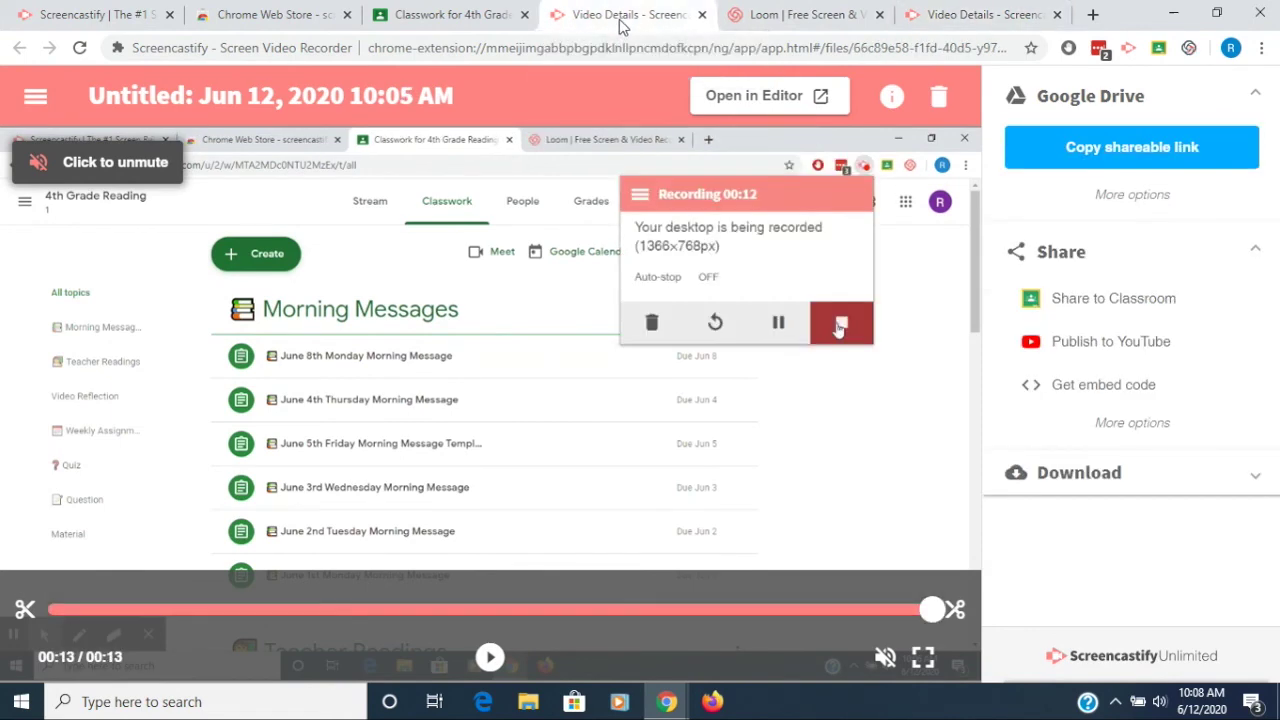
left_click(497, 30)
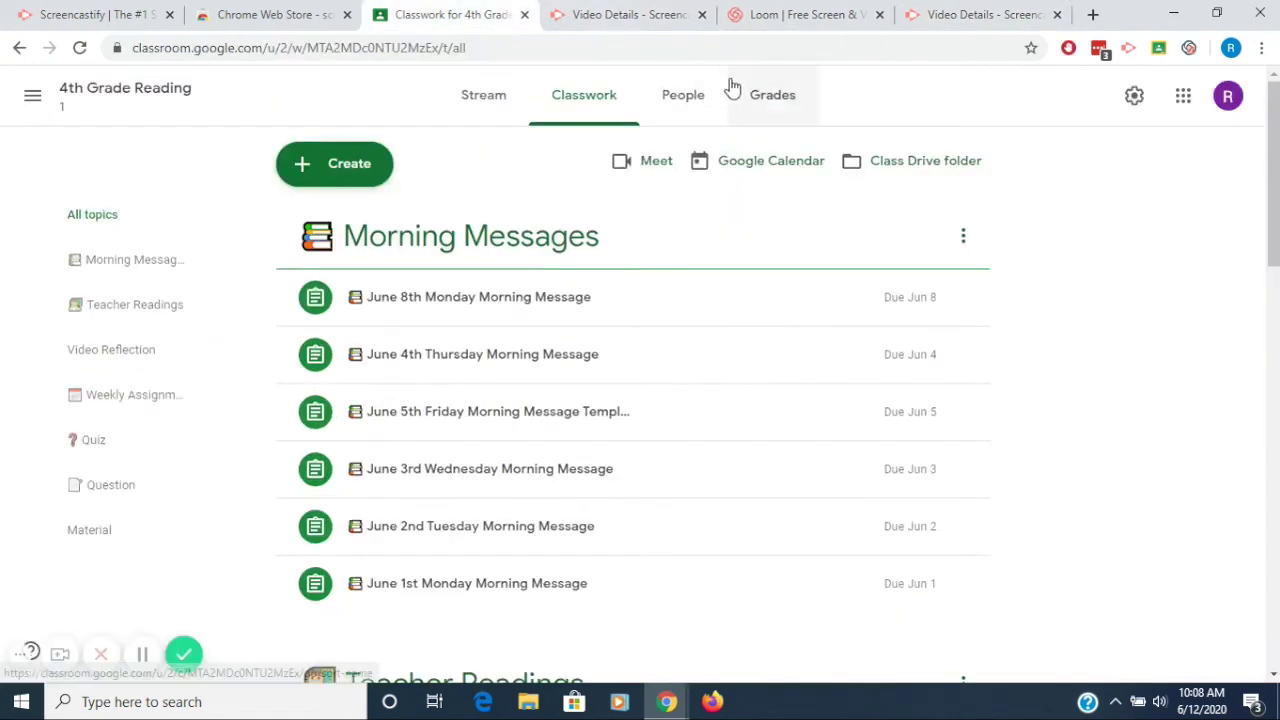
left_click(1127, 56)
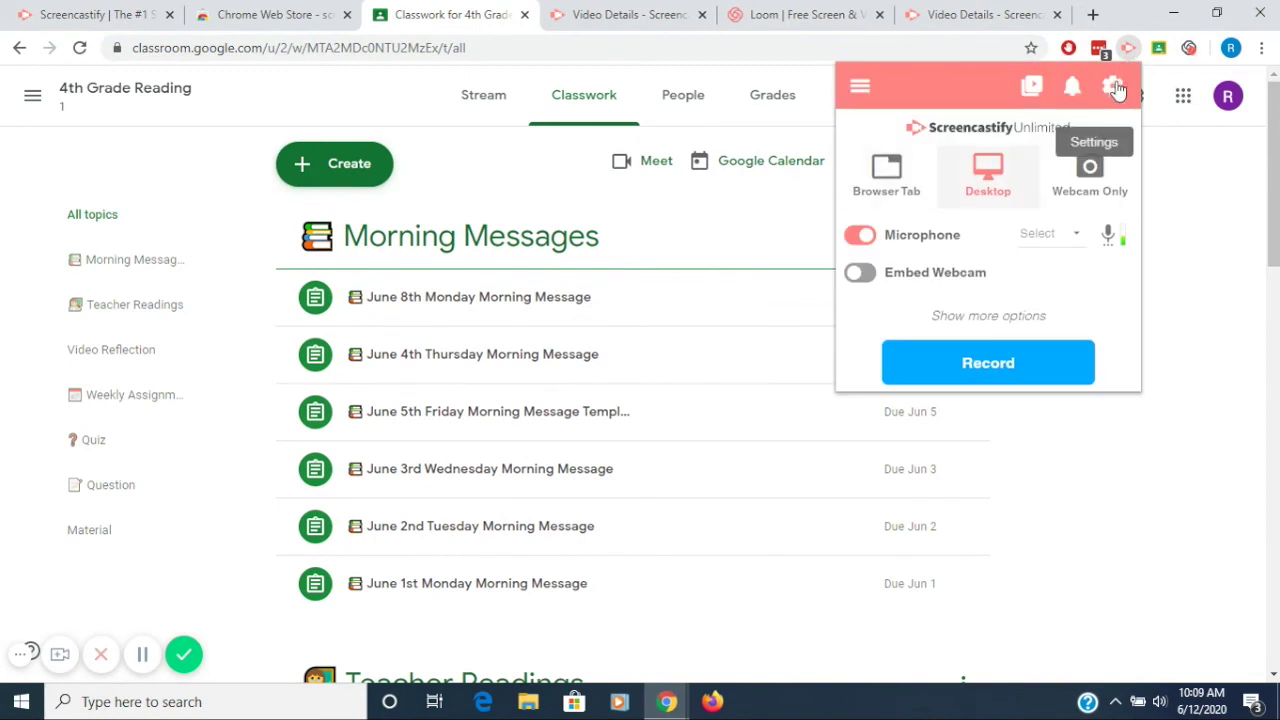
left_click(1114, 100)
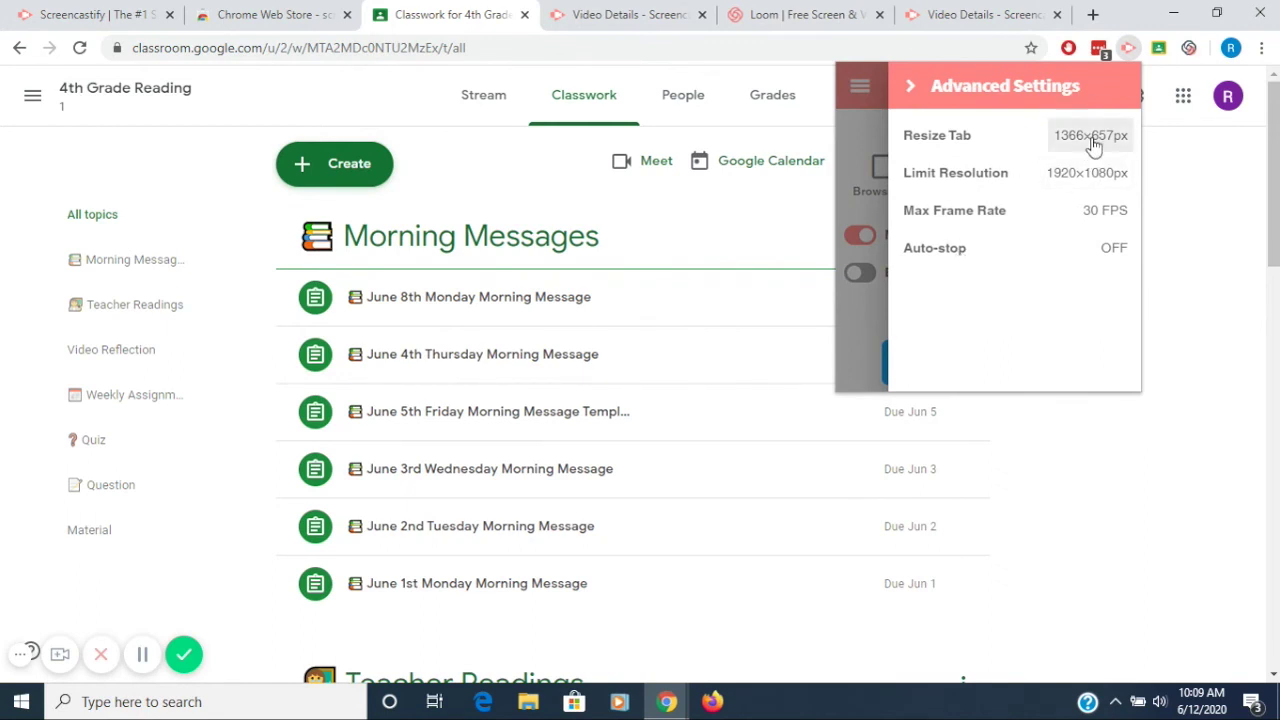
left_click(1112, 250)
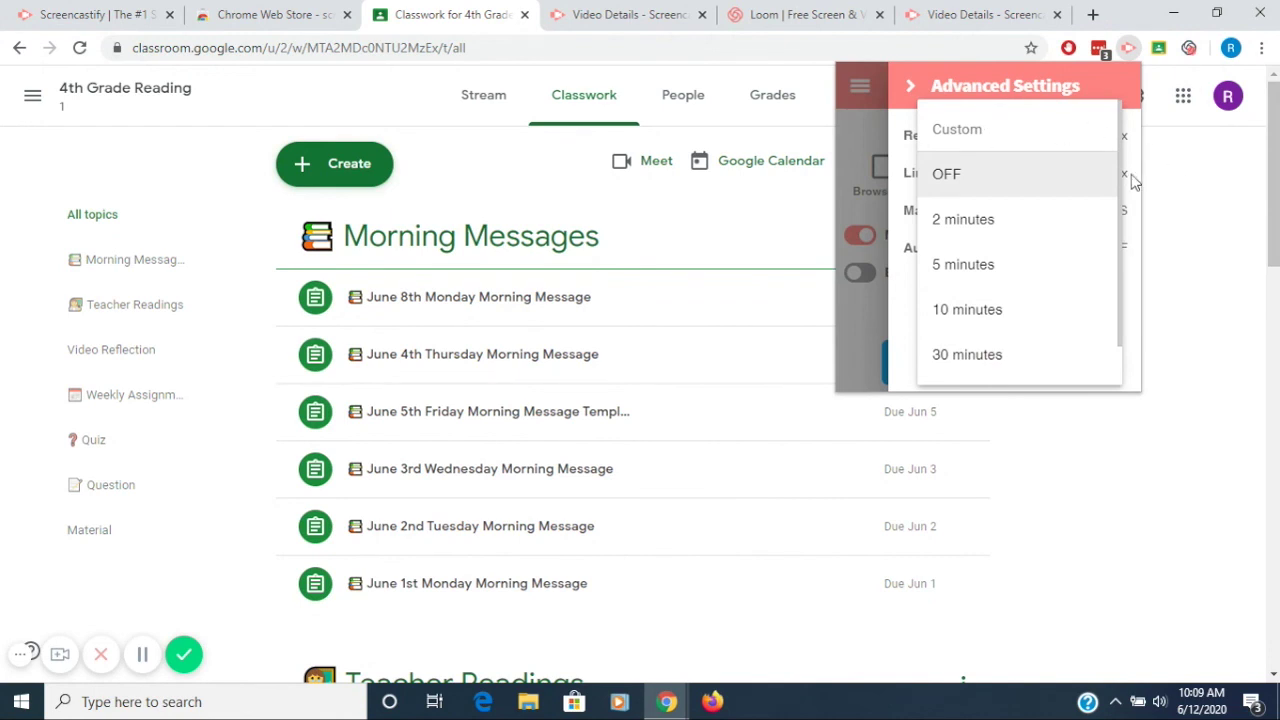
left_click(1172, 245)
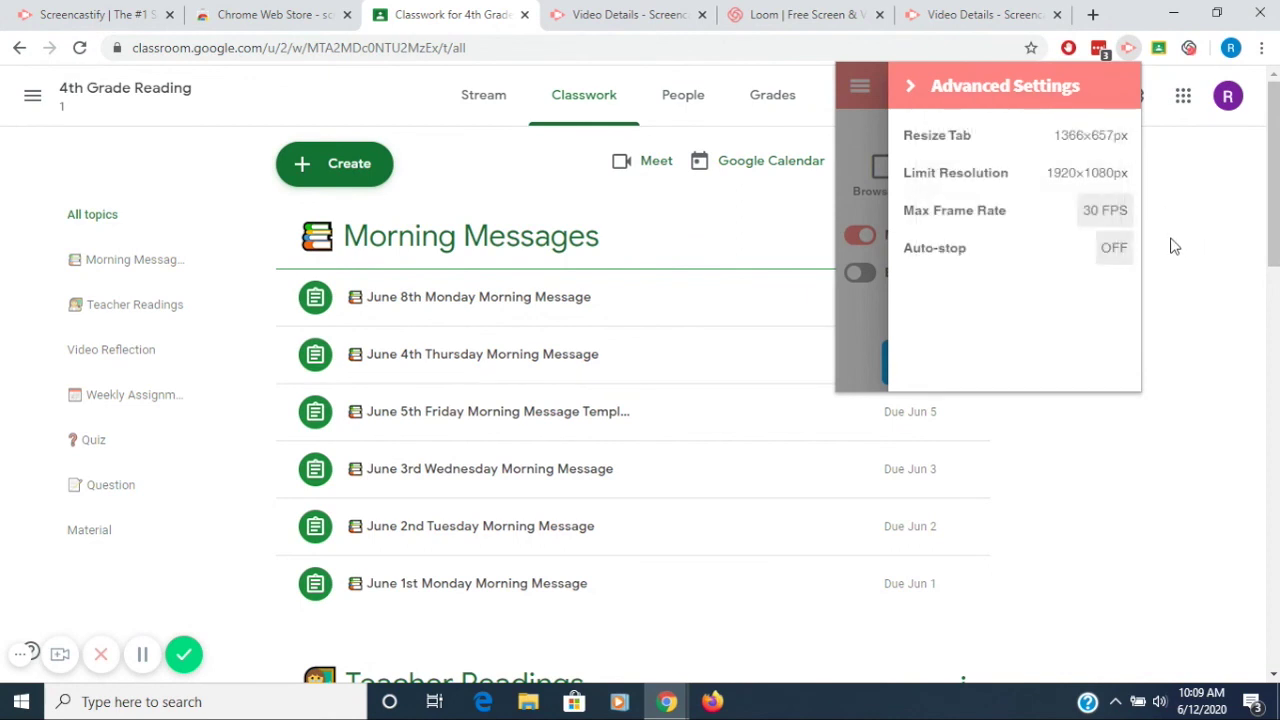
left_click(910, 86)
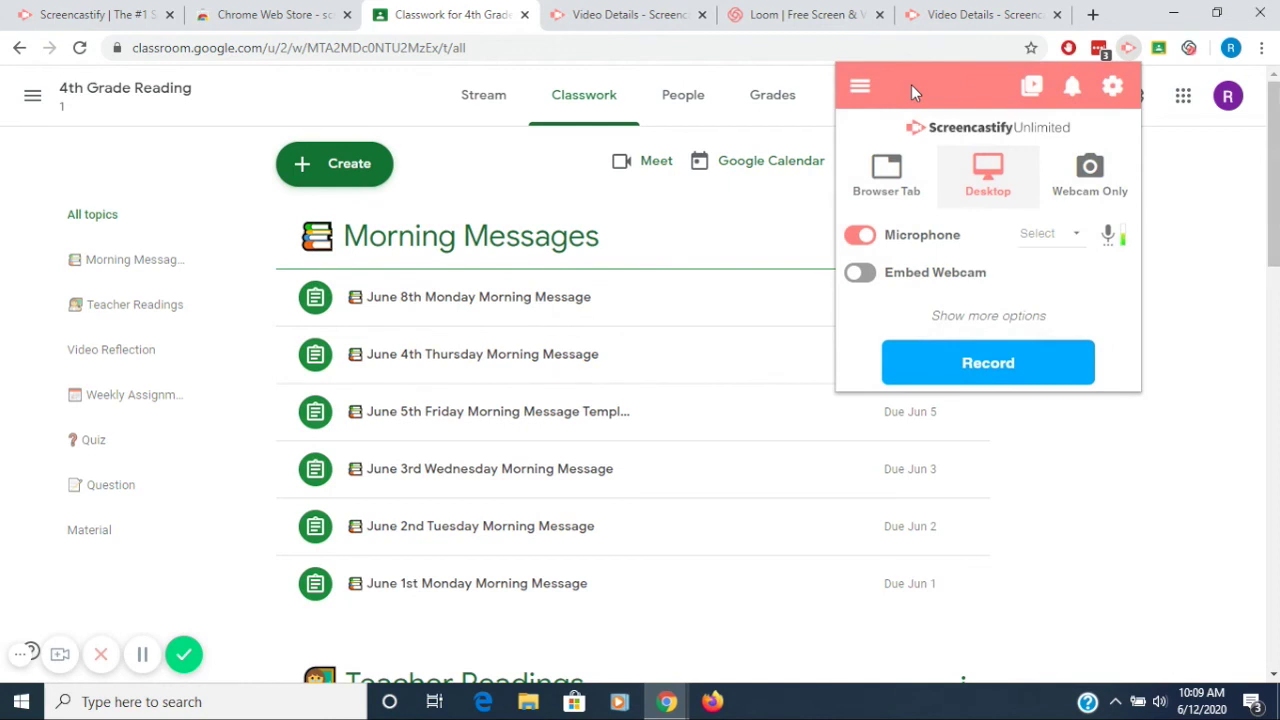